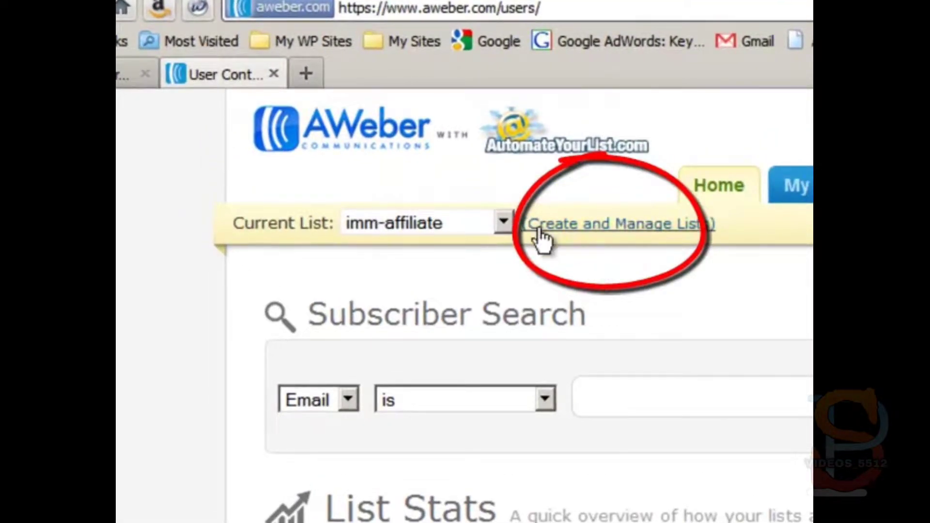
# Step: Go to Create and Manage Lists from the account home to see the existing lists
pyautogui.click(568, 226)
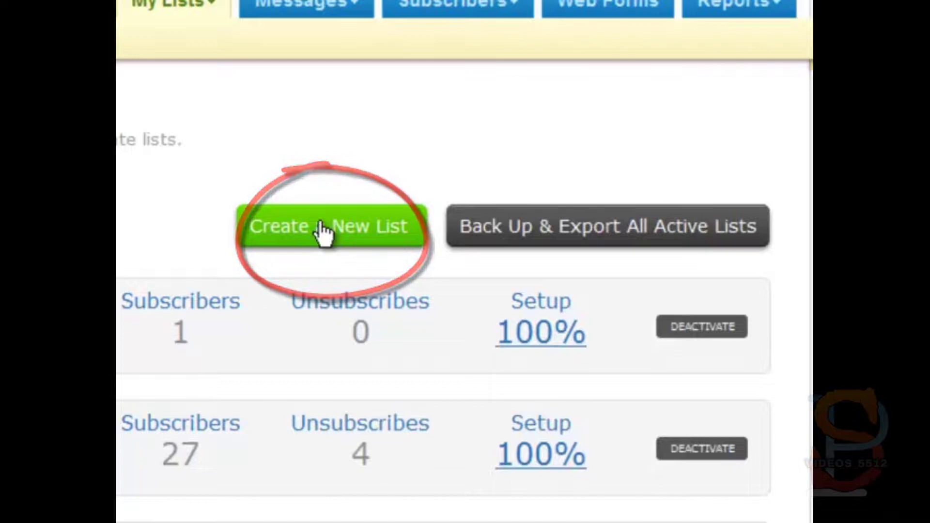
# Step: Create a new list named wso-ugwp with description 'The Ultimate Guide to WordPress WSO'
pyautogui.click(323, 231)
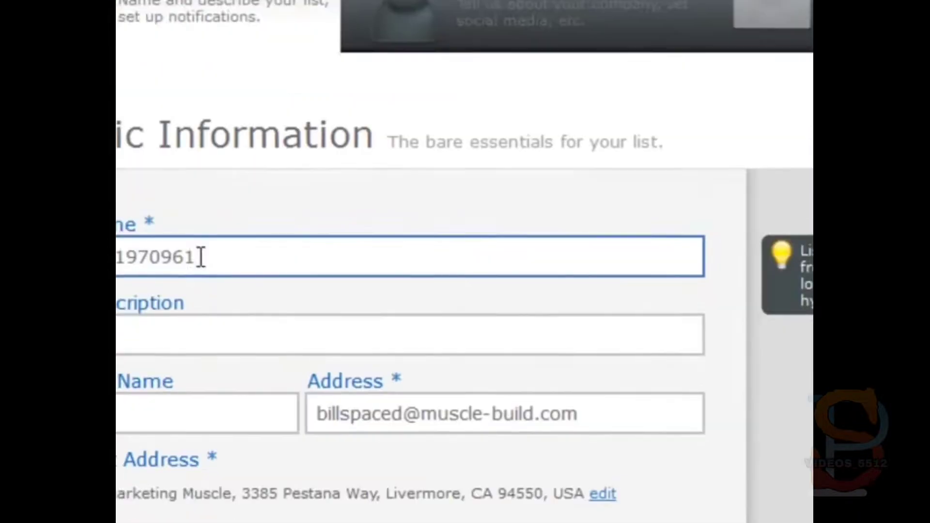
pyautogui.moveTo(201, 257); pyautogui.dragTo(152, 173)
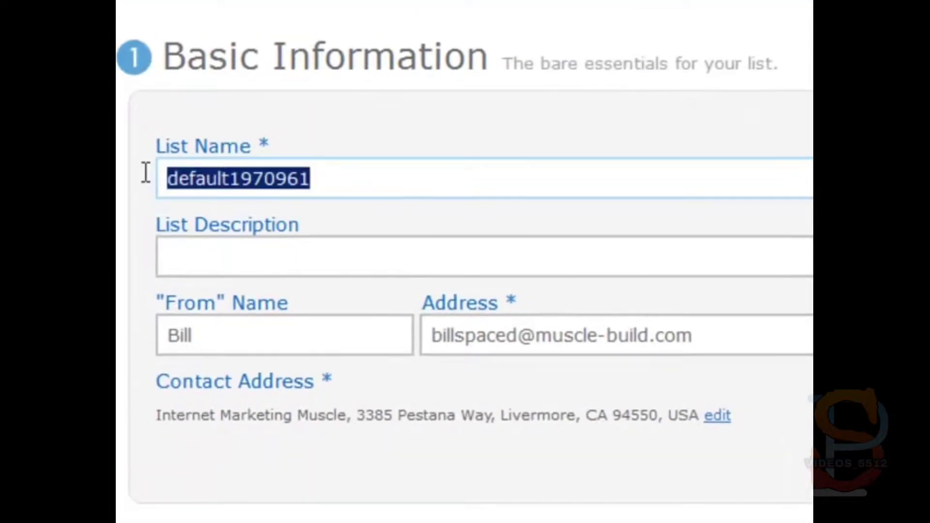
pyautogui.write('wso-')
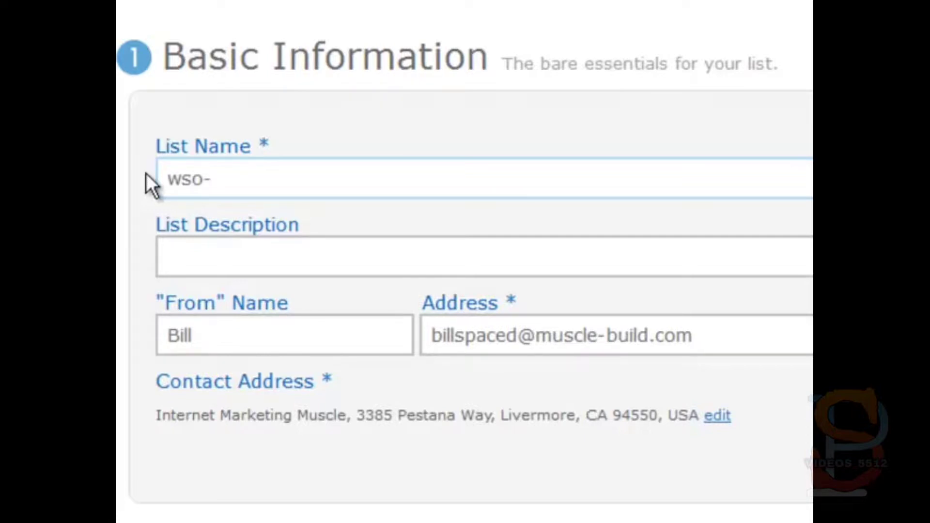
pyautogui.write('ugwp')
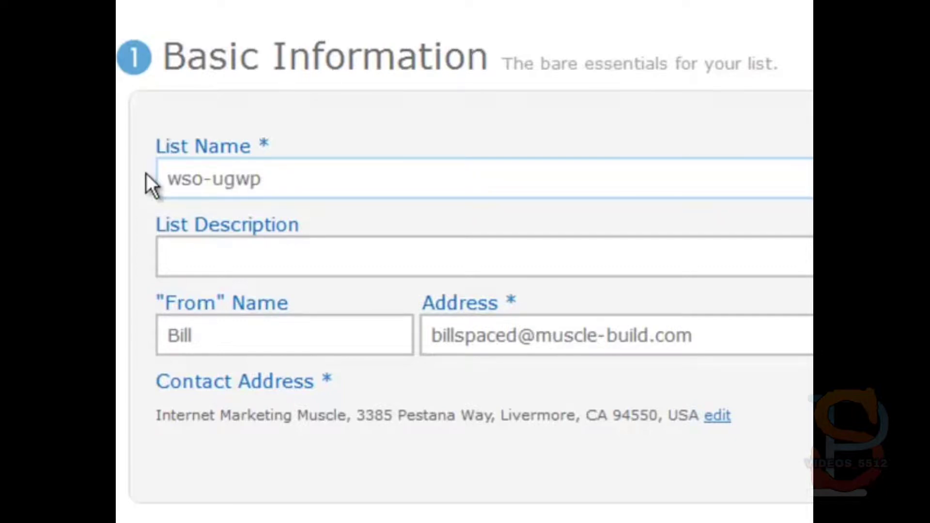
pyautogui.click(187, 248)
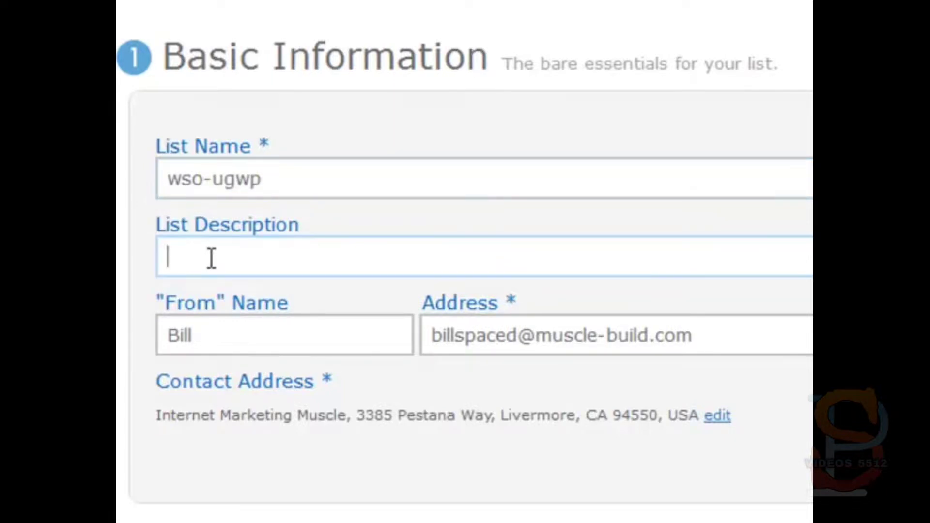
pyautogui.write('The Ultim')
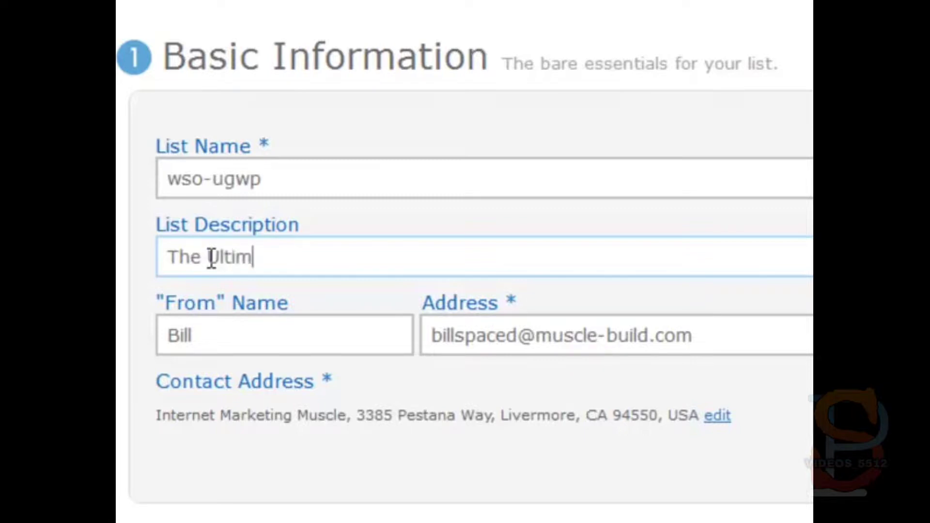
pyautogui.write('ate Gu')
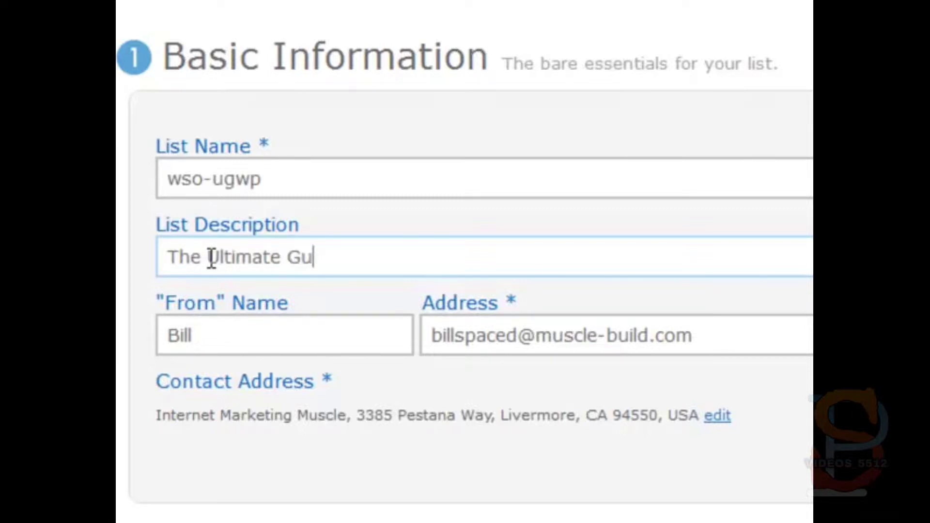
pyautogui.write('ide to Wor')
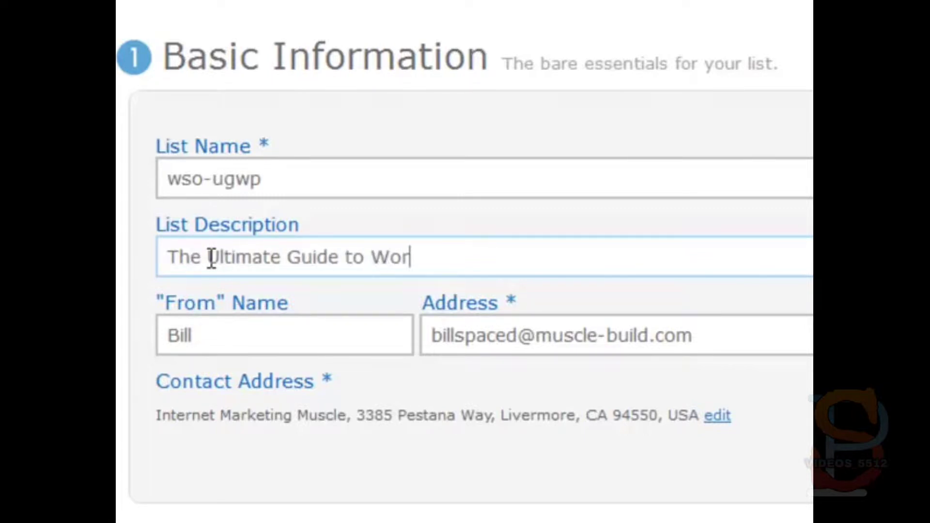
pyautogui.write('dPress')
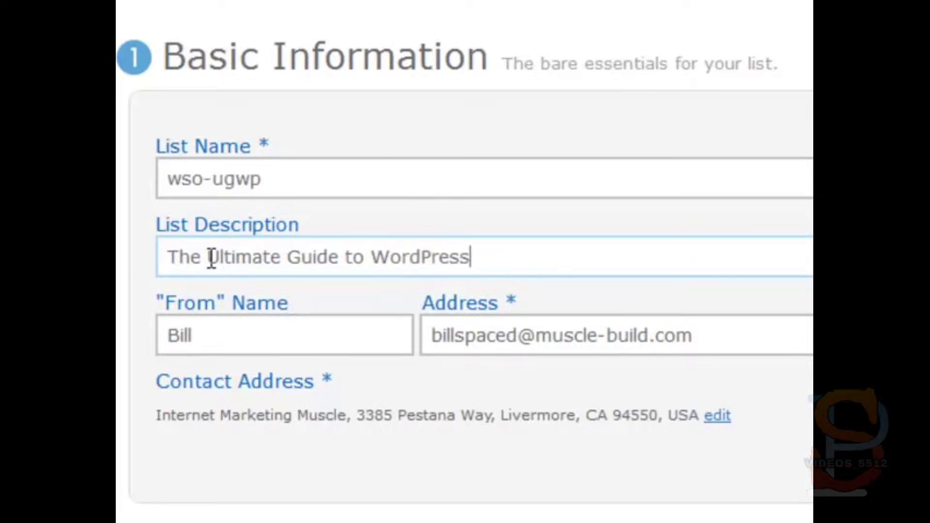
pyautogui.write(' WSO')
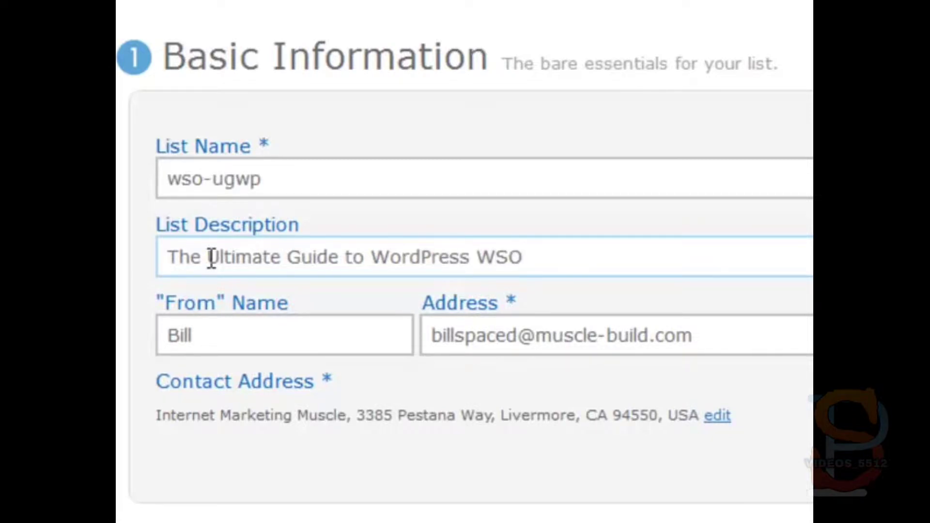
# Step: Add a second person to the From Name and replace the sender e-mail address
pyautogui.click(234, 334)
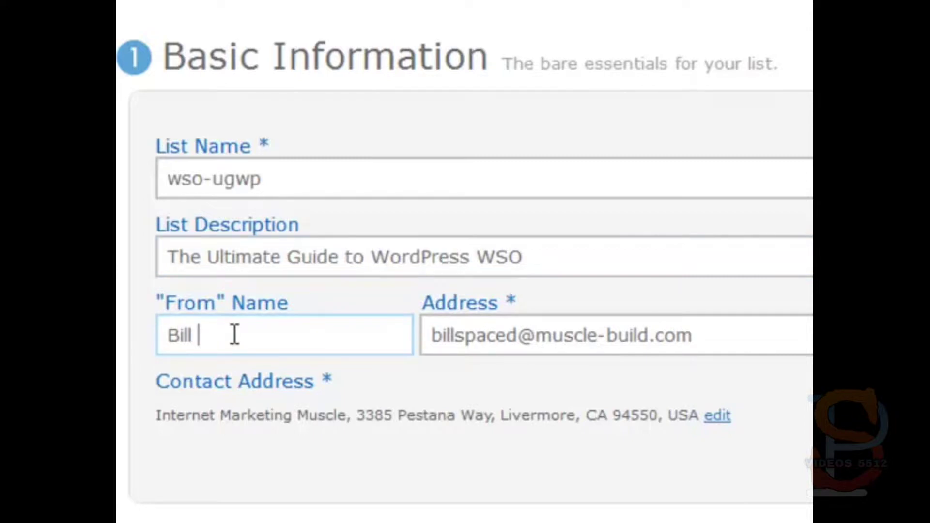
pyautogui.write('& Bryan')
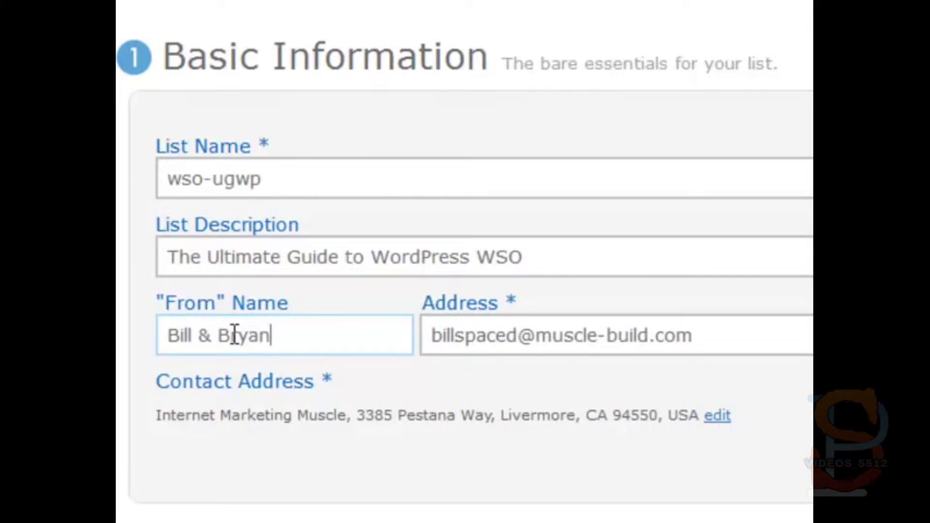
pyautogui.moveTo(710, 336); pyautogui.dragTo(375, 330)
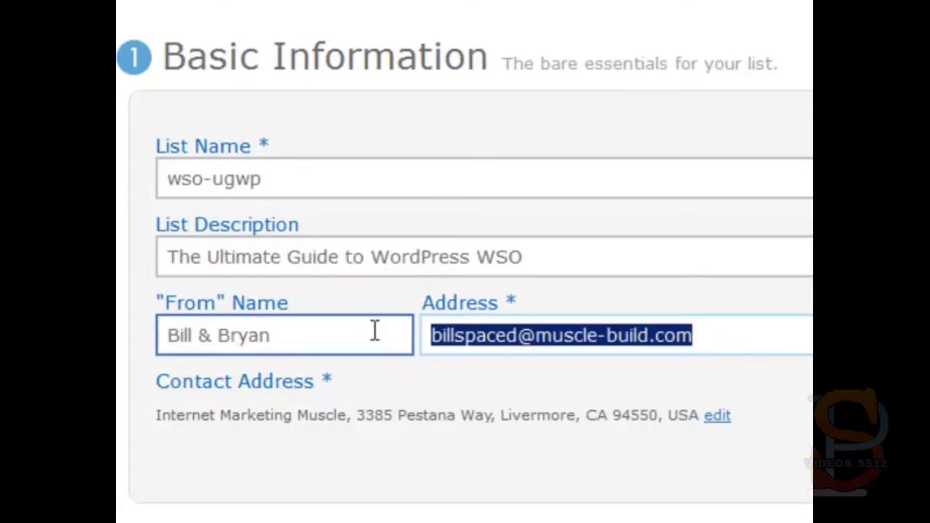
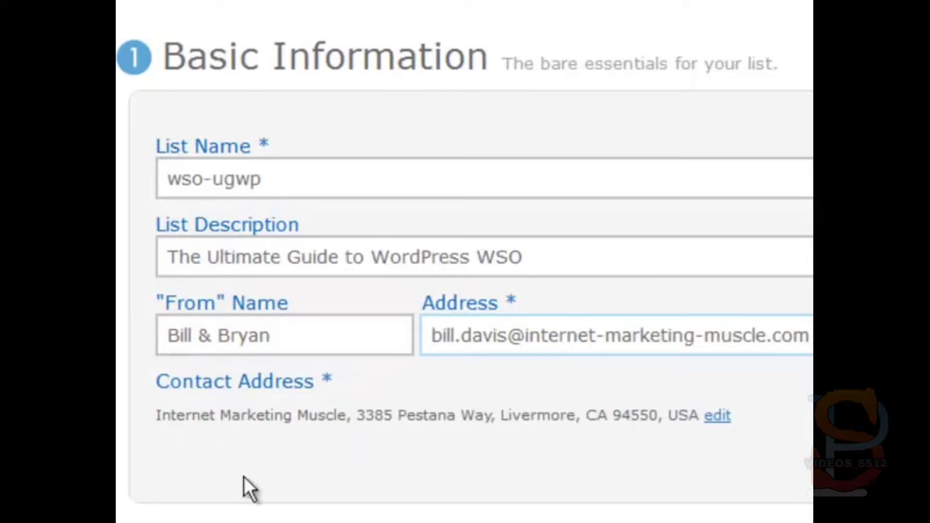
# Step: Add a notification recipient with their name and e-mail address
pyautogui.scroll(-6, 240, 499)
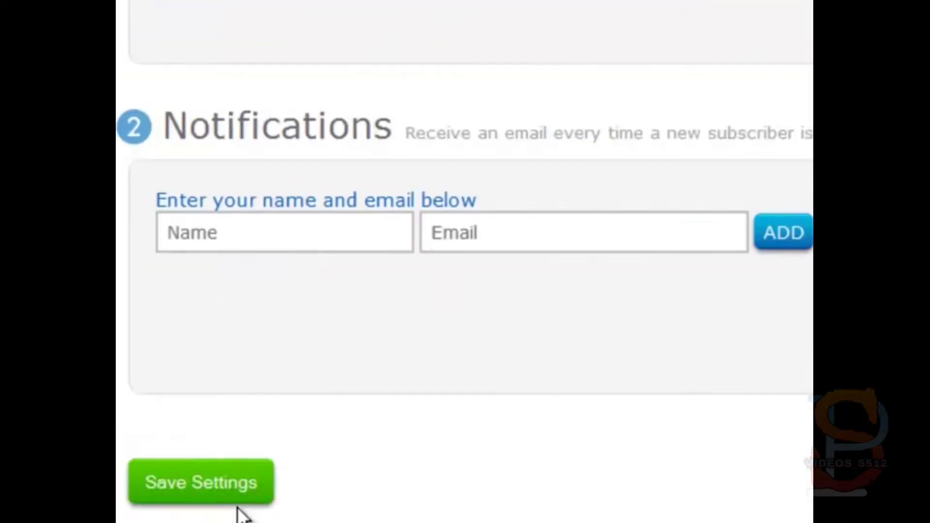
pyautogui.click(251, 85)
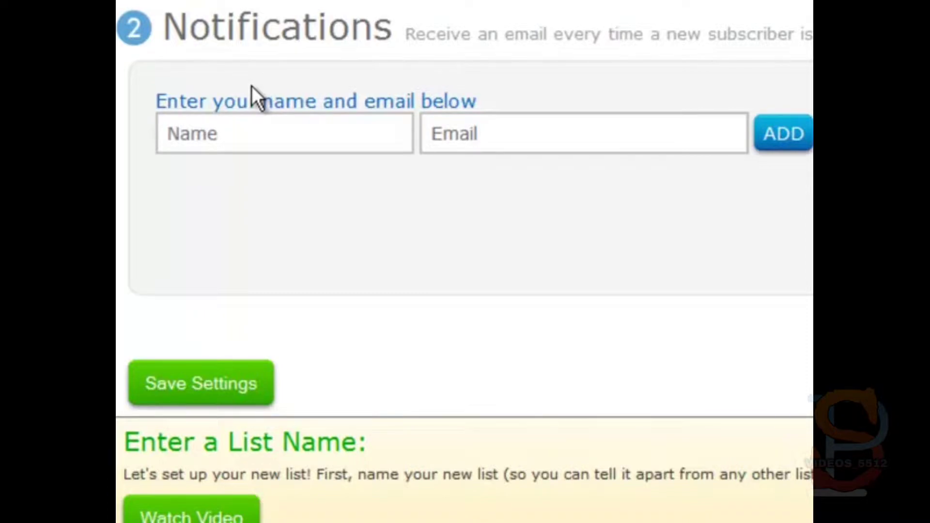
pyautogui.click(233, 139)
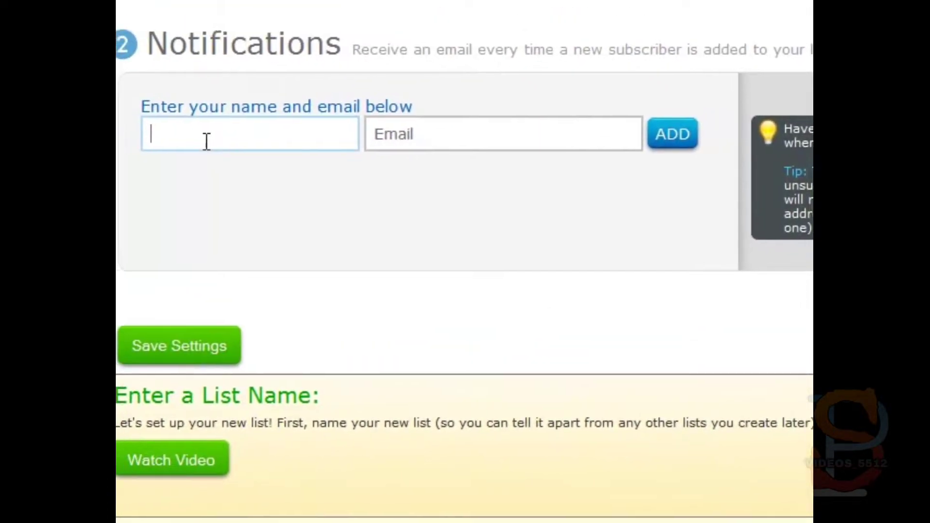
pyautogui.write('Bill')
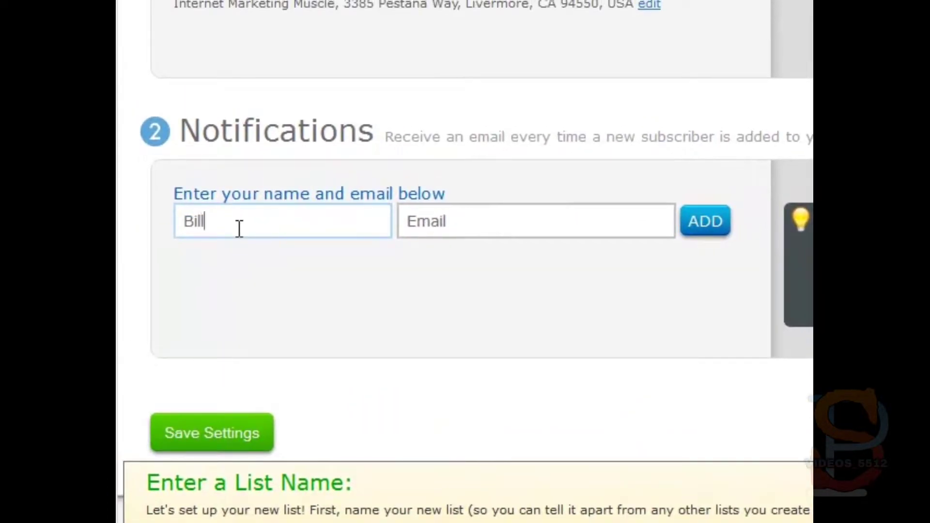
pyautogui.press('Tab')
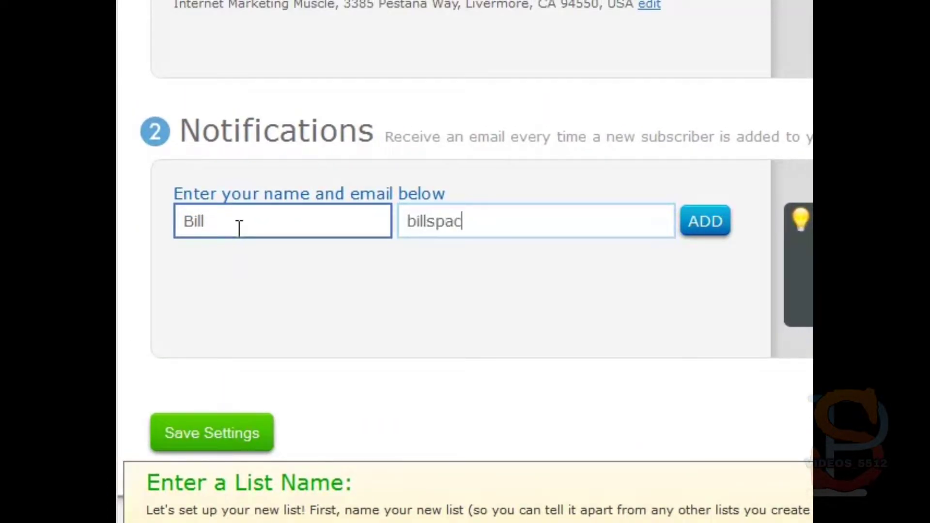
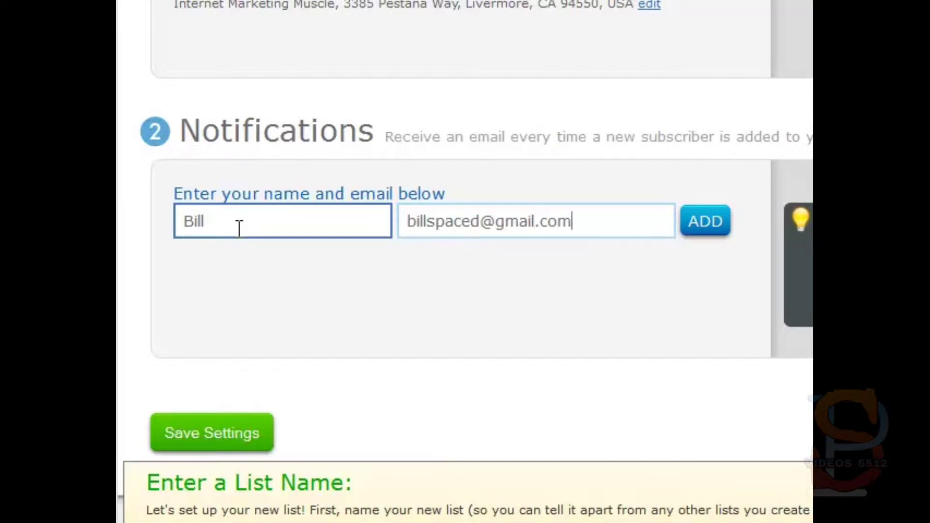
pyautogui.click(707, 225)
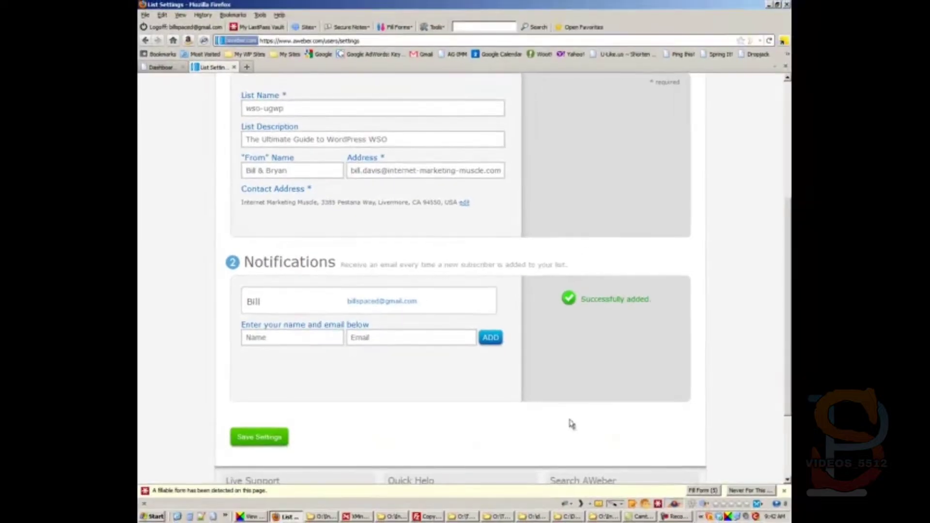
# Step: Save the new list's settings and go to Personalize Your List
pyautogui.click(261, 438)
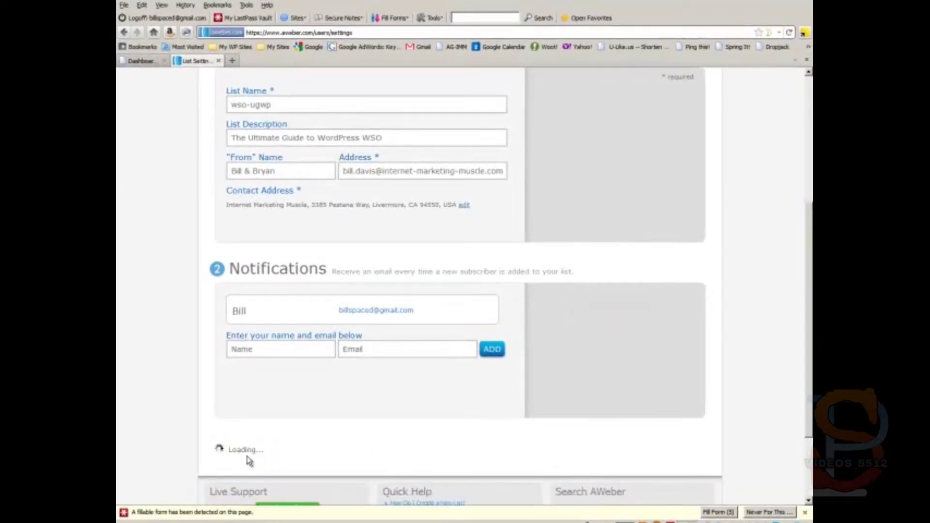
pyautogui.scroll(5, 373, 305)
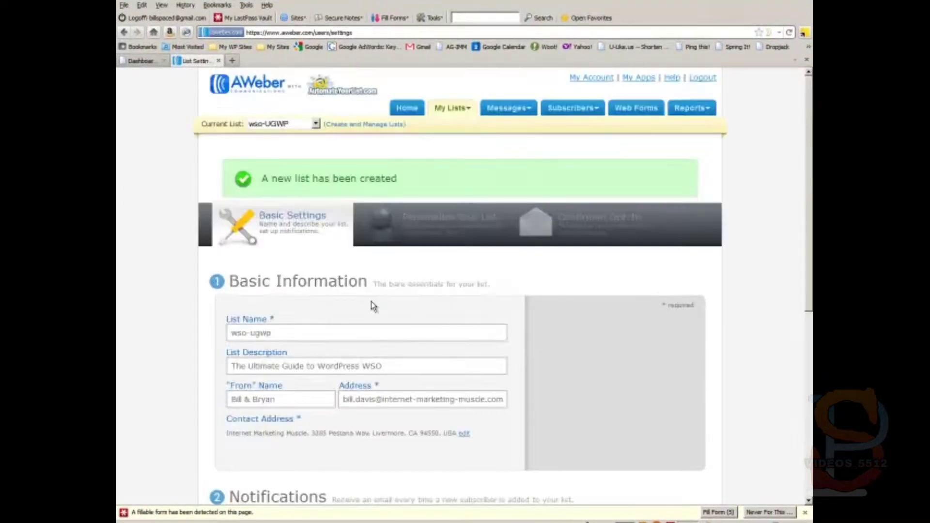
pyautogui.click(412, 223)
# Step: Enter 'The Ultimate Guide to WordPress' as the Company Name, correcting typos
pyautogui.click(314, 326)
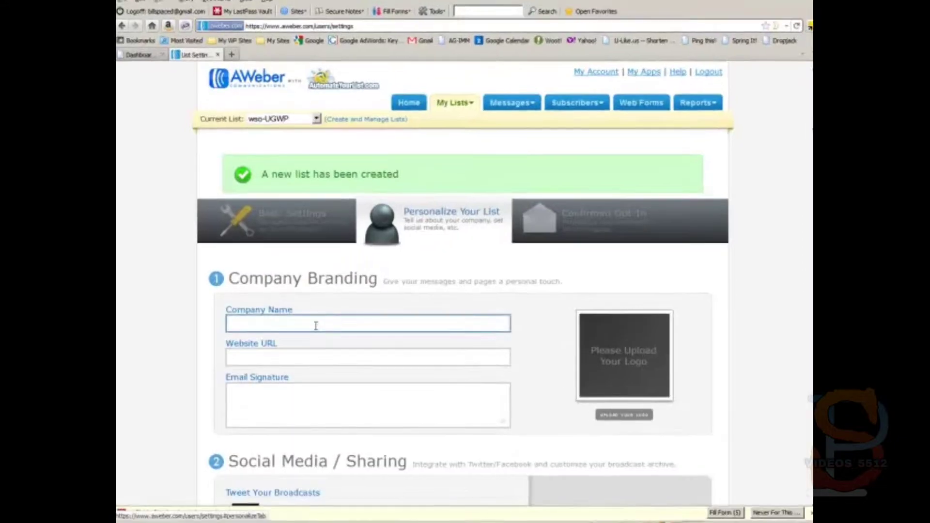
pyautogui.write('The Ulitmate')
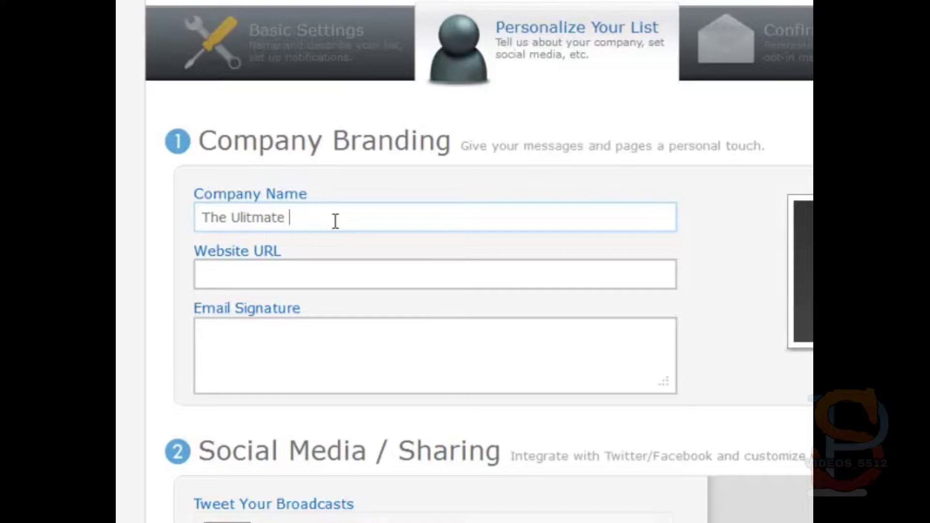
pyautogui.press('BackSpace')
pyautogui.press('BackSpace')
pyautogui.press('BackSpace')
pyautogui.press('BackSpace')
pyautogui.write('tmi')
pyautogui.press('BackSpace')
pyautogui.write('imate Guide')
pyautogui.press('BackSpace')
pyautogui.write('de to WordPre')
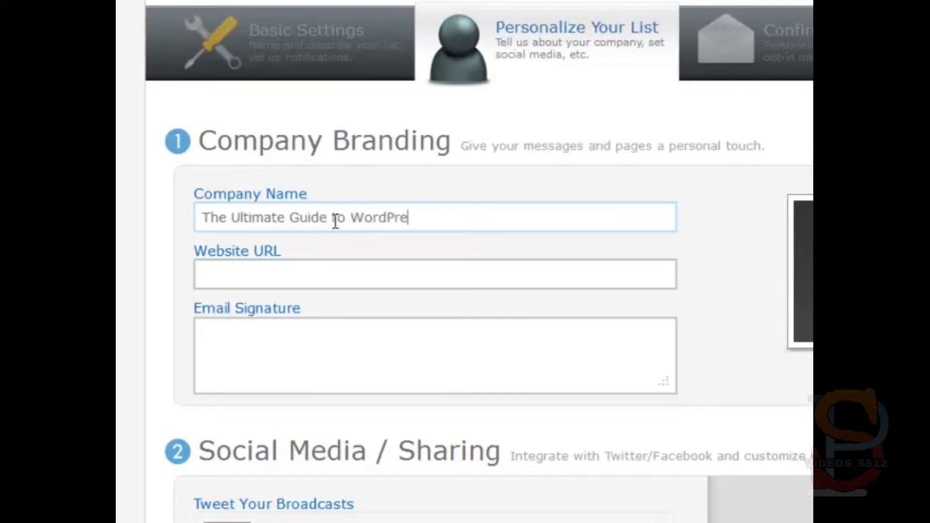
pyautogui.write('ss')
pyautogui.press('Tab')
pyautogui.write('http')
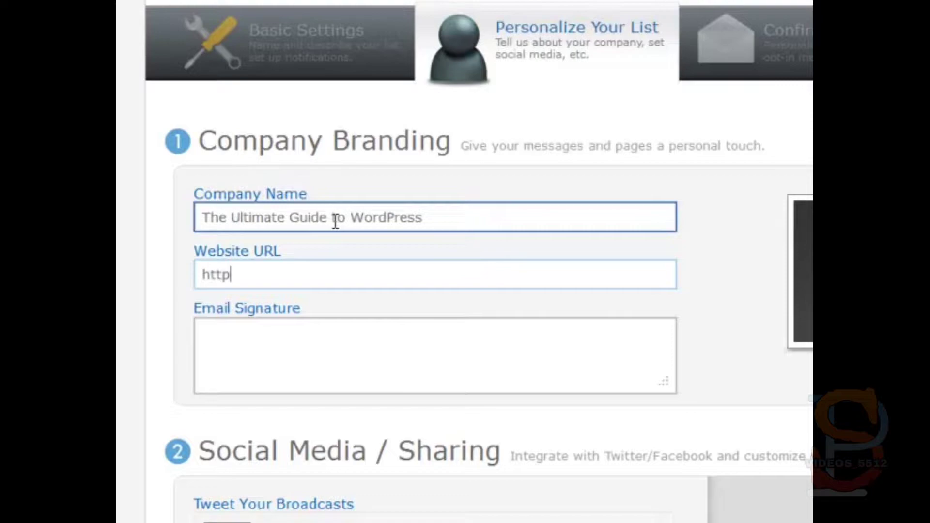
pyautogui.write('://theultimateg')
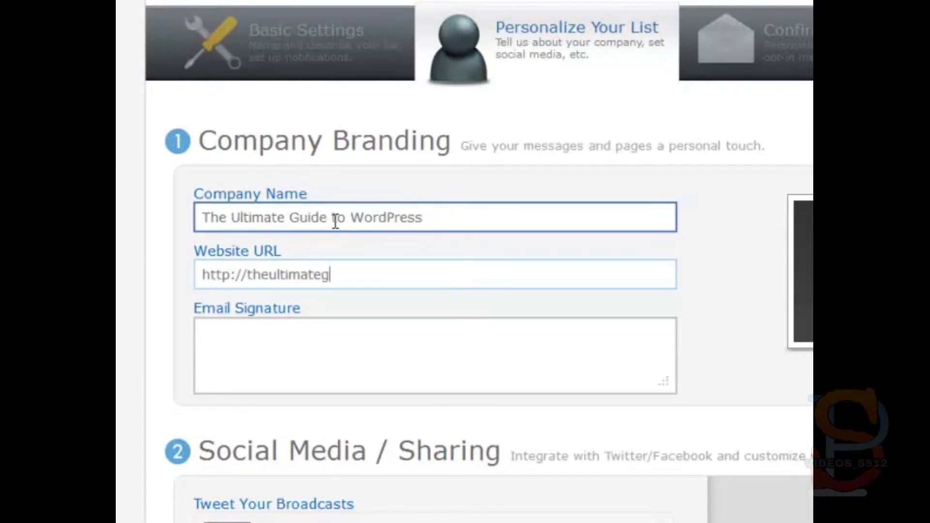
pyautogui.write('uidetowo')
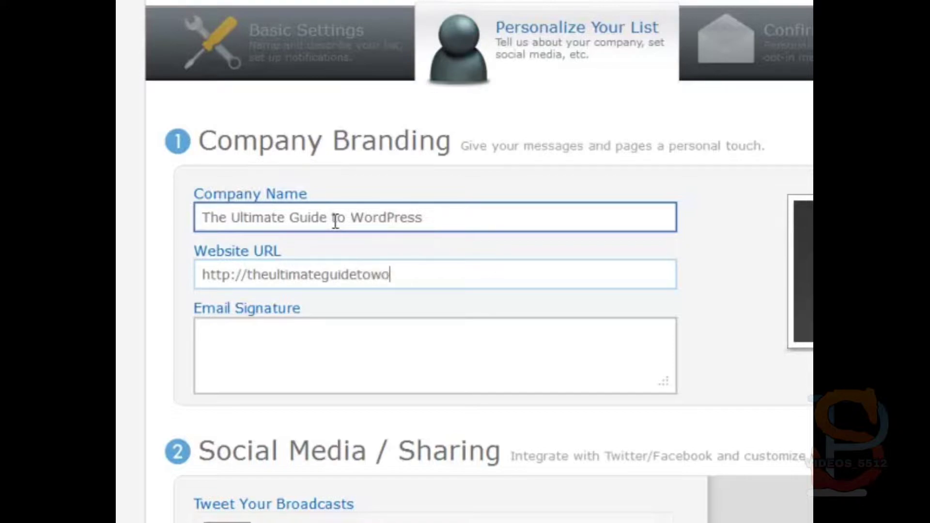
pyautogui.write('rdpress.com')
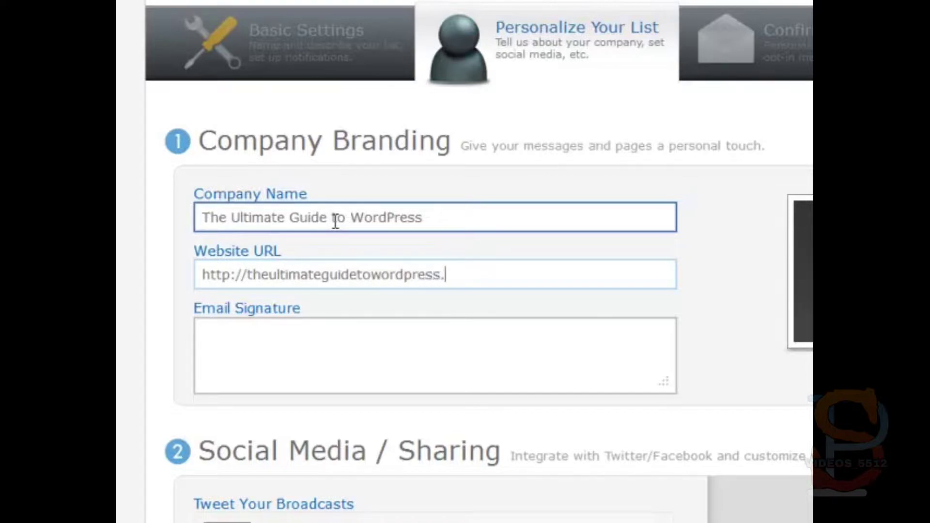
pyautogui.press('BackSpace')
pyautogui.press('BackSpace')
pyautogui.press('BackSpace')
pyautogui.write('com')
pyautogui.press('BackSpace')
pyautogui.press('BackSpace')
pyautogui.press('BackSpace')
pyautogui.write('com')
# Step: Write the email signature with the two sender names and the site URL on a second line
pyautogui.press('Tab')
pyautogui.write('Biull')
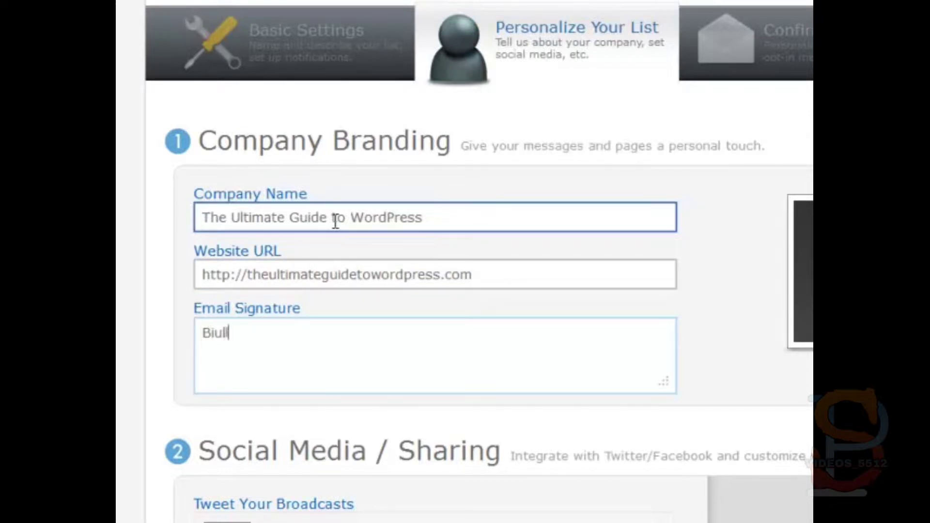
pyautogui.press('BackSpace')
pyautogui.write('ll & B')
pyautogui.write('ray')
pyautogui.press('BackSpace')
pyautogui.press('BackSpace')
pyautogui.write('yan')
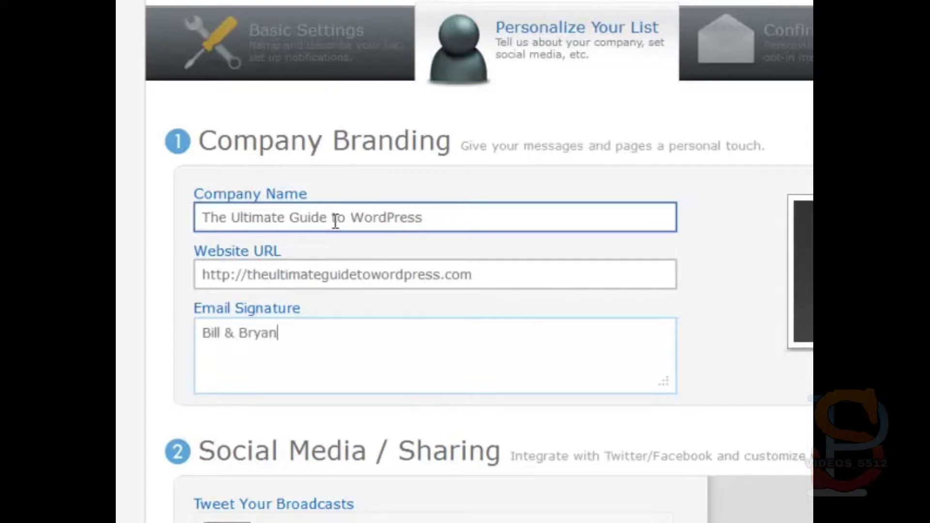
pyautogui.press('Return')
pyautogui.write('http://the')
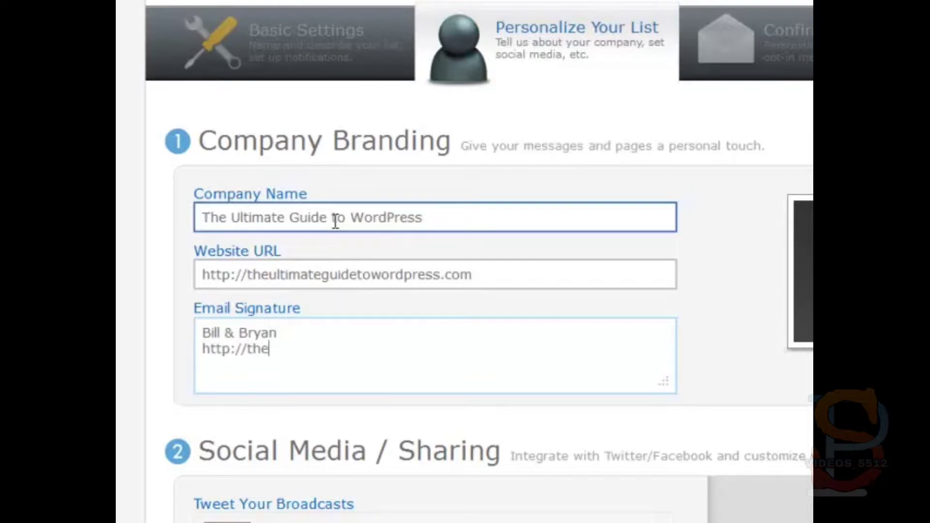
pyautogui.write('ultimat')
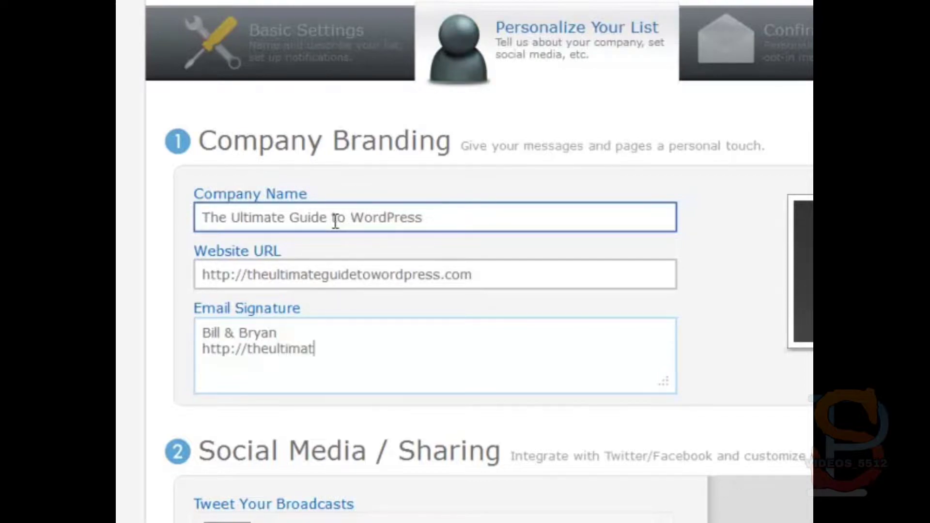
pyautogui.write('teguidetoword')
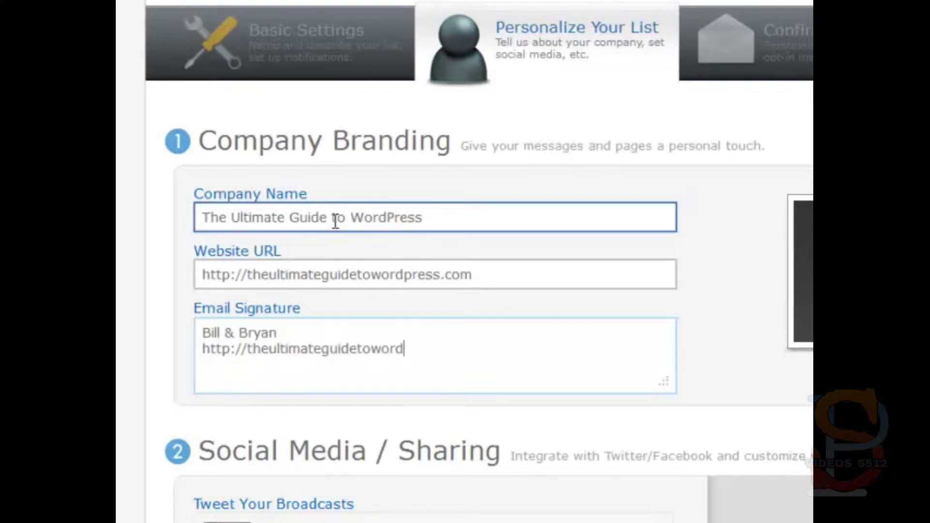
pyautogui.write('press.com')
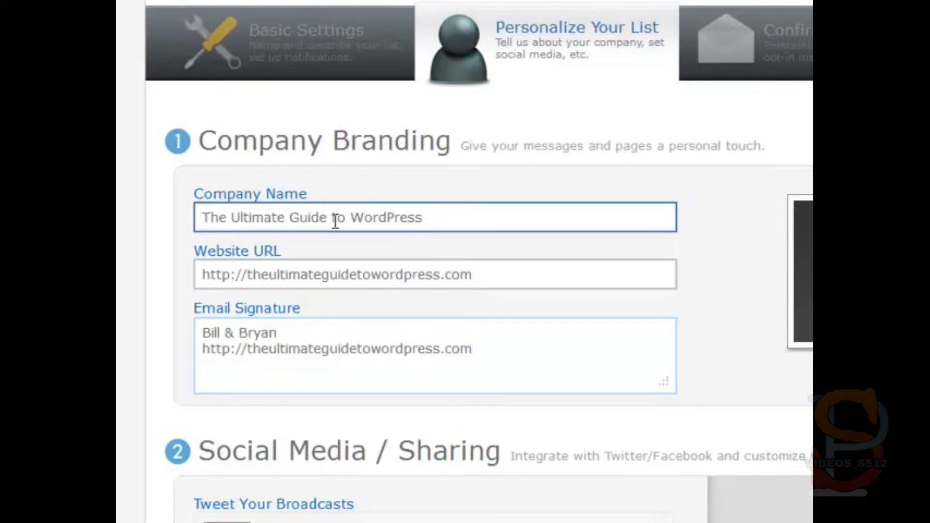
pyautogui.scroll(-6, 415, 224)
pyautogui.scroll(-5, 422, 130)
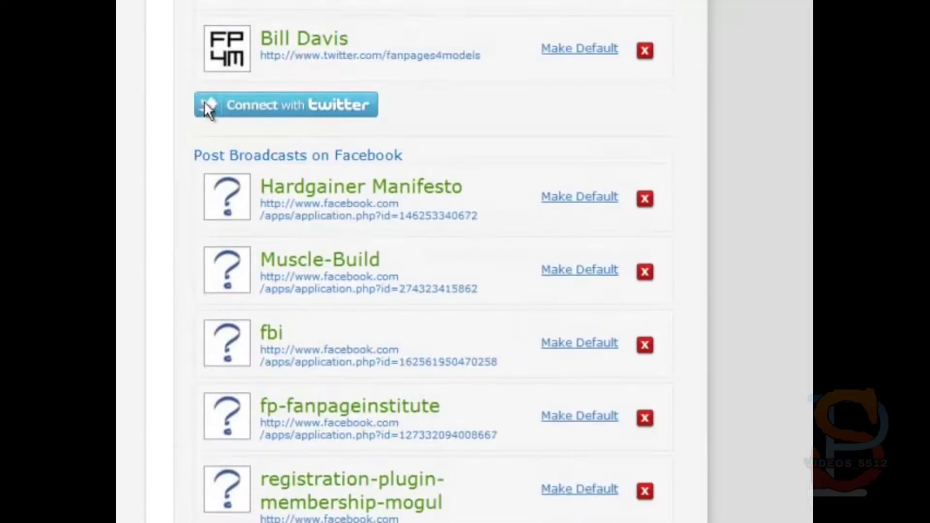
pyautogui.scroll(7, 162, 124)
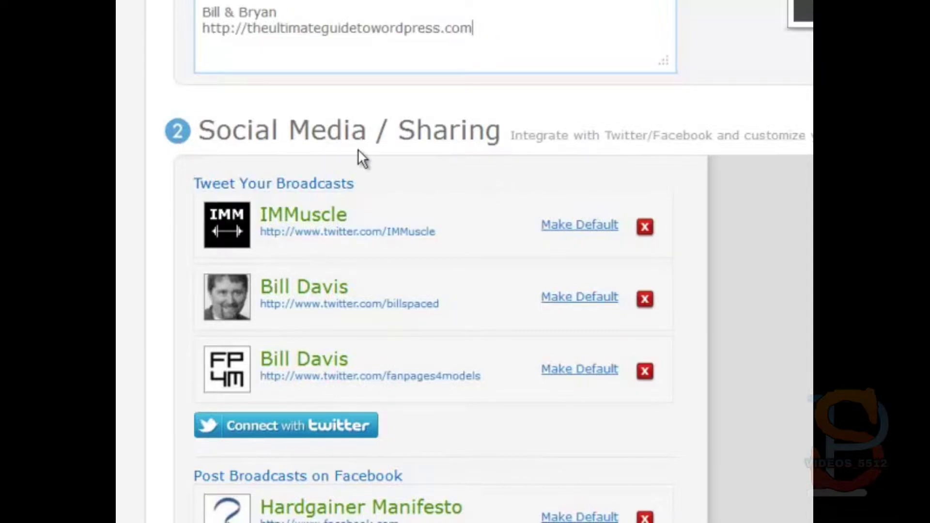
pyautogui.scroll(-8, 165, 385)
pyautogui.scroll(8, 164, 387)
pyautogui.scroll(-15, 227, 266)
pyautogui.scroll(-15, 225, 263)
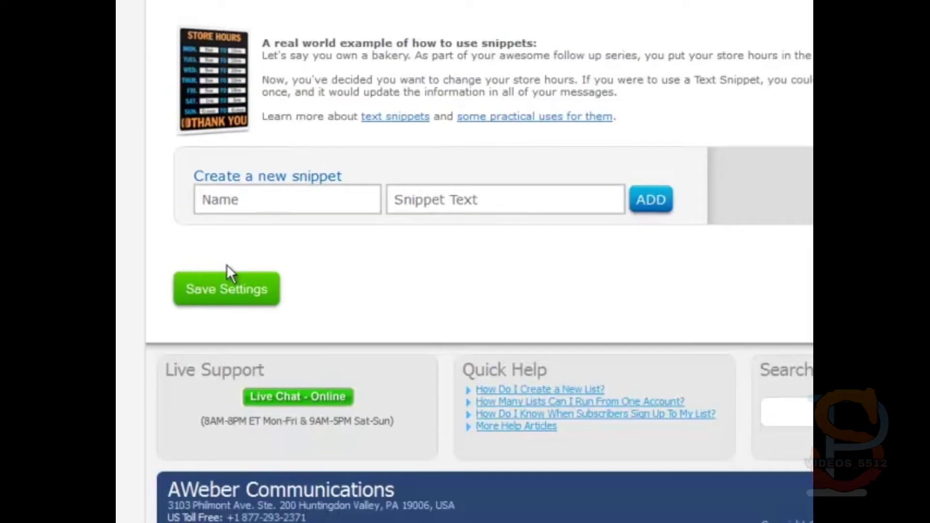
pyautogui.click(246, 187)
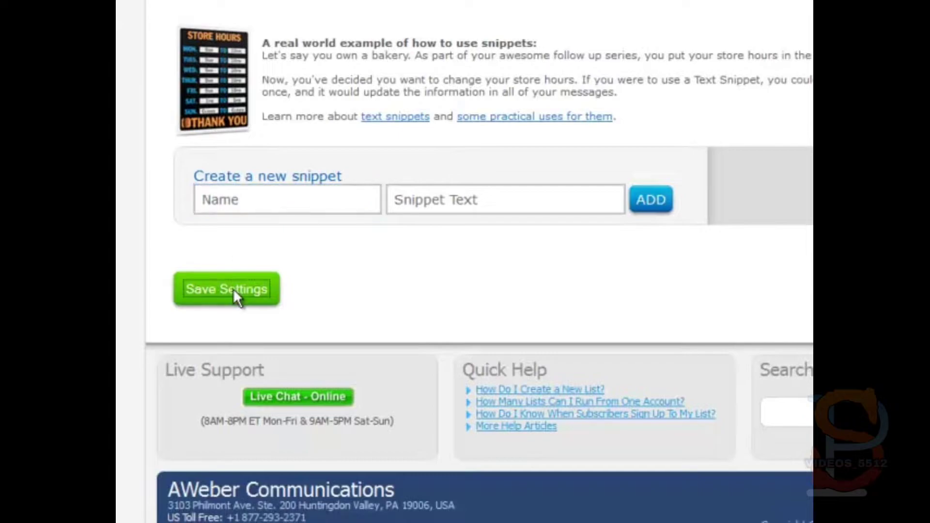
# Step: Save the company branding and signature settings, then return to the top of the page
pyautogui.click(234, 291)
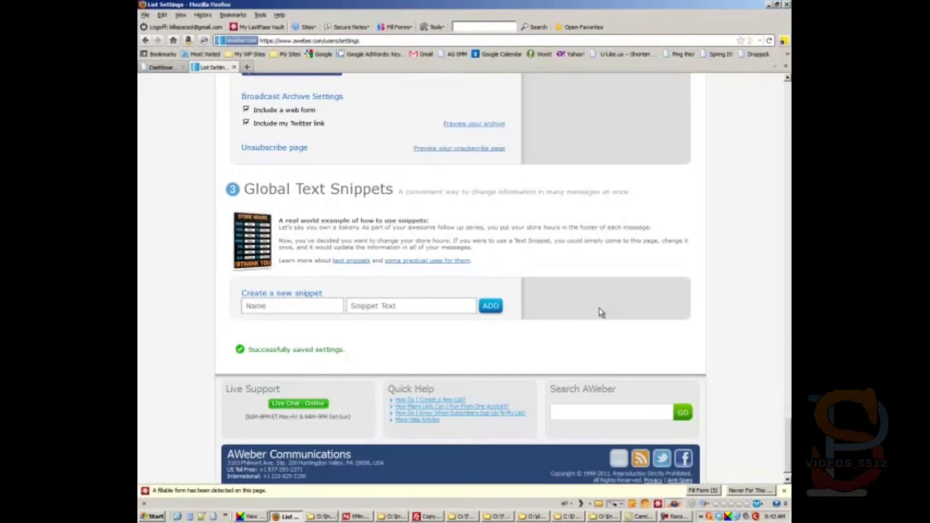
pyautogui.scroll(15, 601, 311)
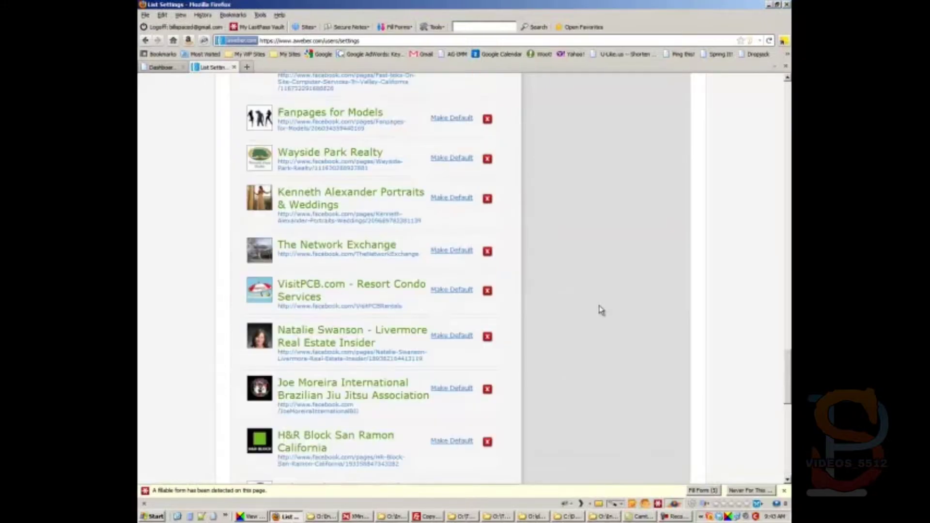
pyautogui.scroll(10, 601, 312)
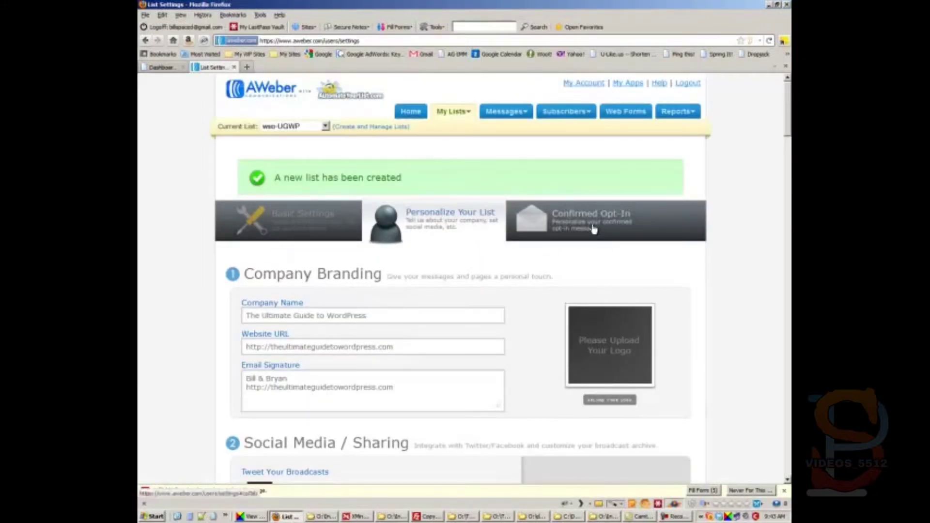
# Step: Make the Confirmed Opt-In intro editable and delete its opening sentence
pyautogui.click(591, 226)
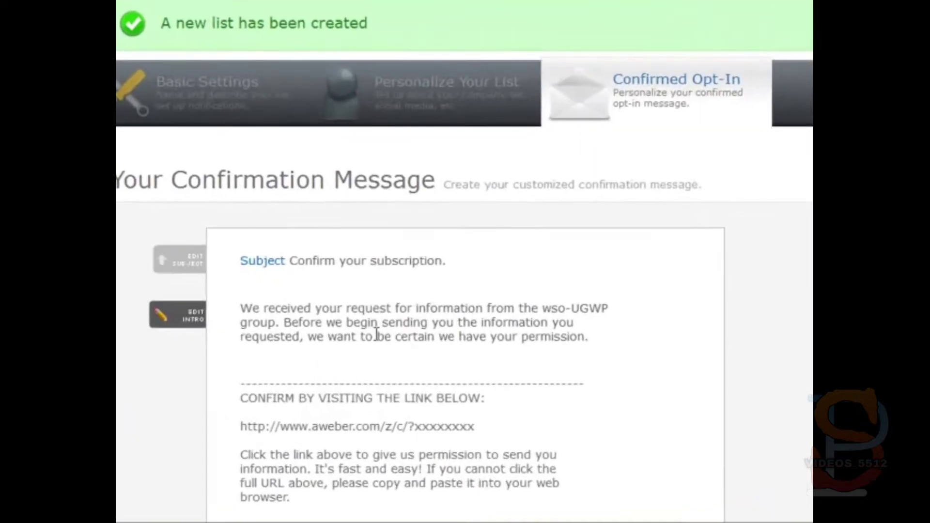
pyautogui.click(186, 314)
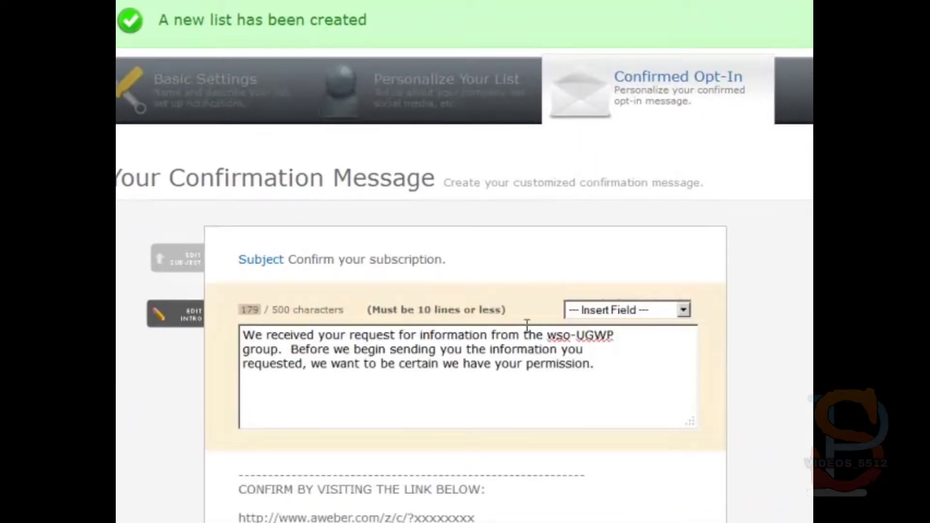
pyautogui.moveTo(547, 334); pyautogui.dragTo(620, 330)
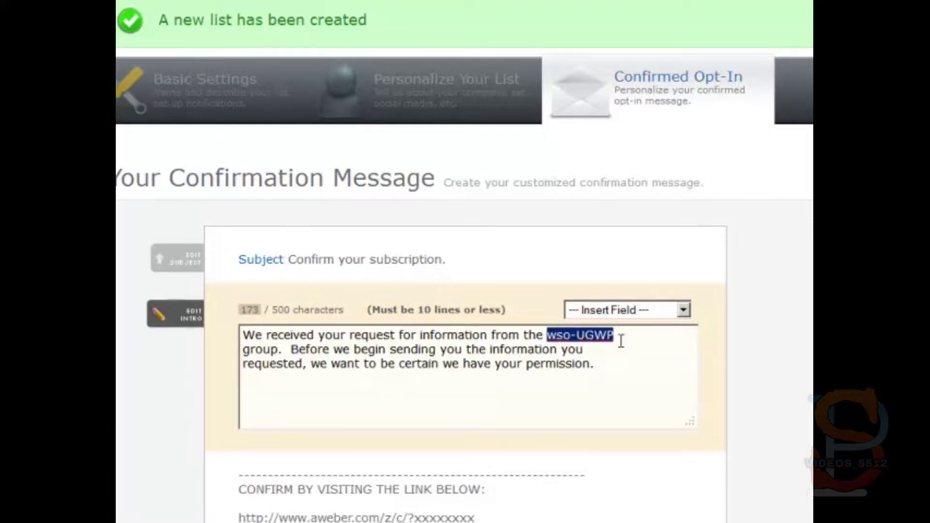
pyautogui.press('BackSpace')
pyautogui.press('BackSpace')
pyautogui.press('BackSpace')
pyautogui.press('BackSpace')
pyautogui.press('BackSpace')
pyautogui.press('BackSpace')
pyautogui.press('BackSpace')
pyautogui.press('BackSpace')
pyautogui.press('BackSpace')
pyautogui.press('BackSpace')
pyautogui.press('BackSpace')
pyautogui.press('BackSpace')
pyautogui.press('BackSpace')
pyautogui.press('BackSpace')
pyautogui.press('BackSpace')
pyautogui.press('BackSpace')
pyautogui.press('BackSpace')
pyautogui.press('BackSpace')
pyautogui.press('BackSpace')
pyautogui.press('BackSpace')
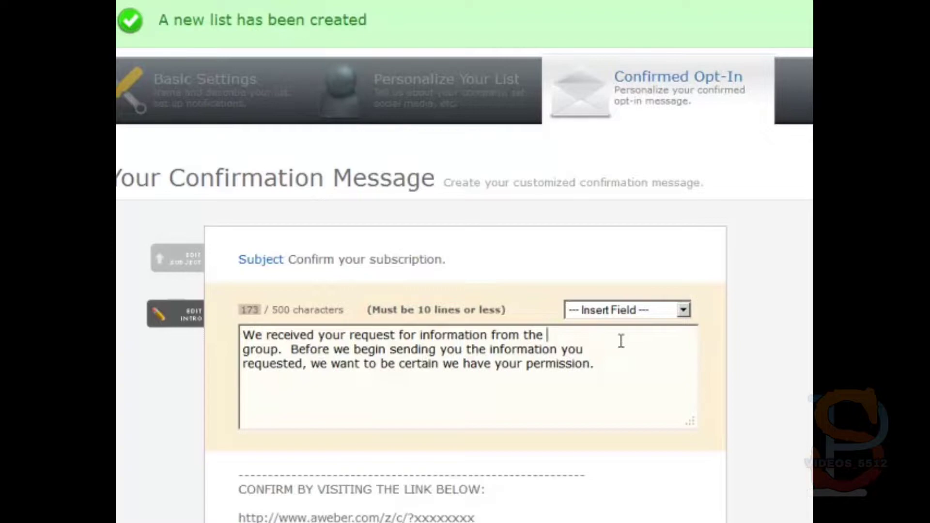
pyautogui.press('BackSpace')
pyautogui.press('BackSpace')
pyautogui.press('BackSpace')
pyautogui.press('BackSpace')
pyautogui.press('BackSpace')
pyautogui.press('BackSpace')
pyautogui.press('BackSpace')
pyautogui.press('BackSpace')
pyautogui.press('BackSpace')
pyautogui.press('BackSpace')
pyautogui.press('BackSpace')
pyautogui.press('BackSpace')
pyautogui.press('BackSpace')
pyautogui.press('BackSpace')
pyautogui.press('BackSpace')
pyautogui.press('BackSpace')
pyautogui.press('BackSpace')
pyautogui.press('BackSpace')
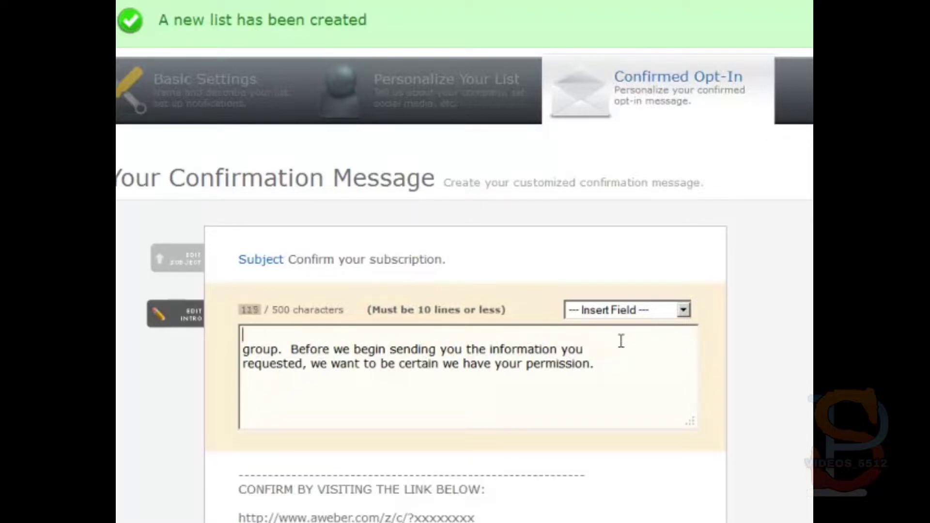
# Step: Type 'Thanks for ordering The Ultimate Guide to WordPress.' and rejoin the intro into one paragraph
pyautogui.write('Thanks for ordering the')
pyautogui.press('BackSpace')
pyautogui.press('BackSpace')
pyautogui.press('BackSpace')
pyautogui.write('The Ultimate Gudi  Before we begin sending you the information you')
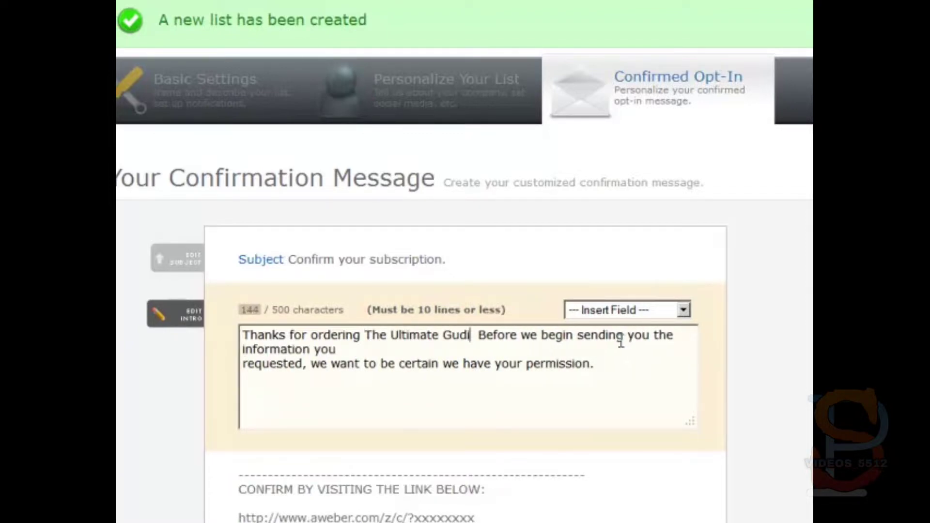
pyautogui.press('BackSpace')
pyautogui.press('BackSpace')
pyautogui.write('ide to WordPress.')
pyautogui.press('Delete')
pyautogui.press('Delete')
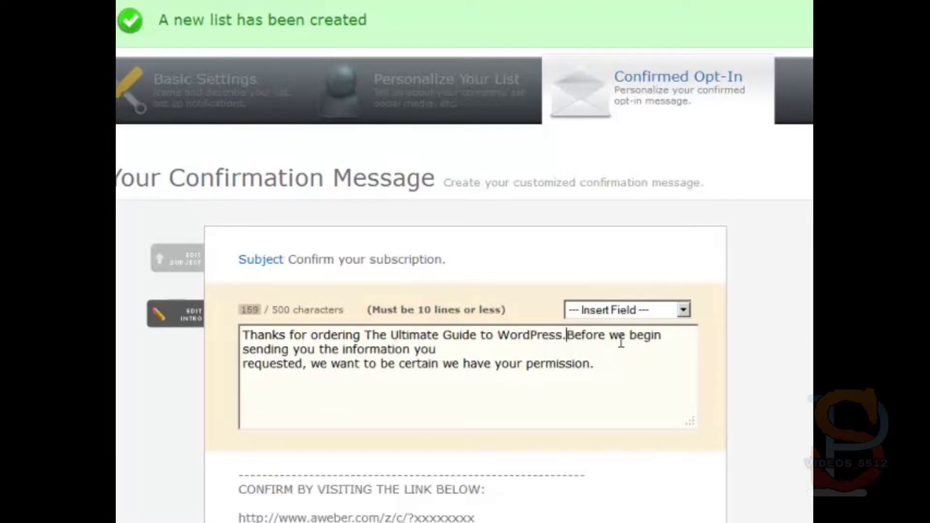
pyautogui.press('Down')
pyautogui.press('Delete')
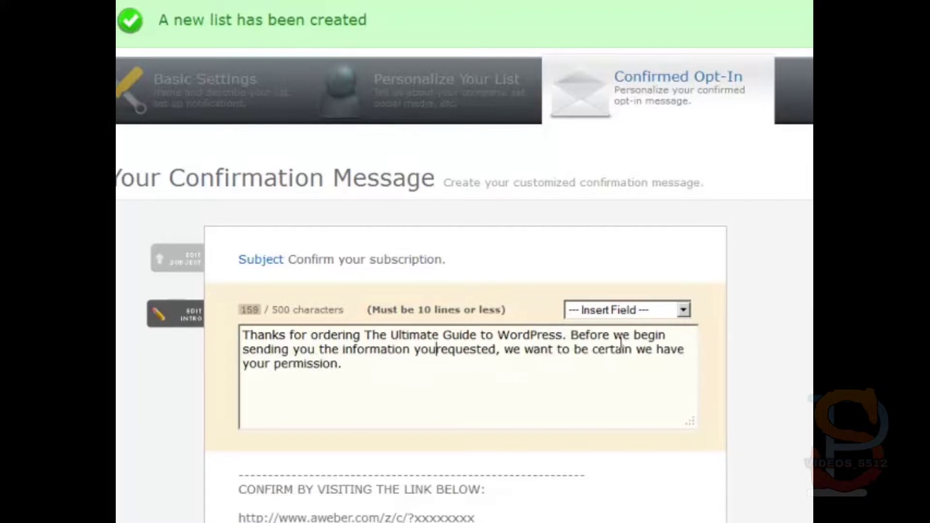
pyautogui.scroll(-6, 621, 342)
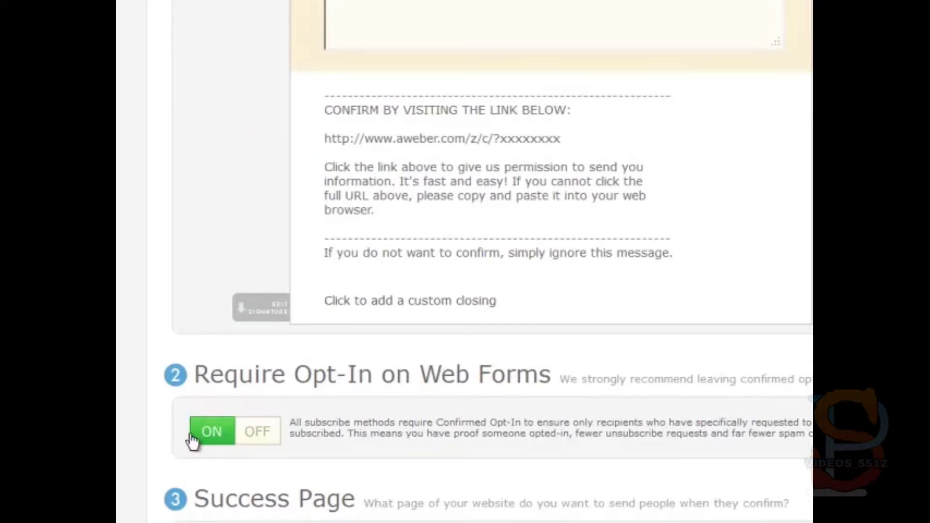
pyautogui.scroll(-5, 191, 435)
pyautogui.click(237, 286)
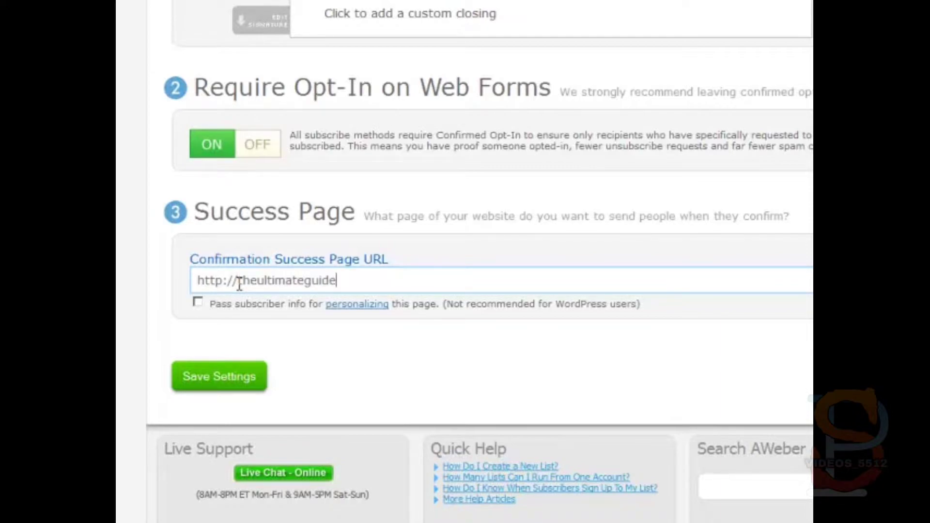
pyautogui.write('ess.com/conf')
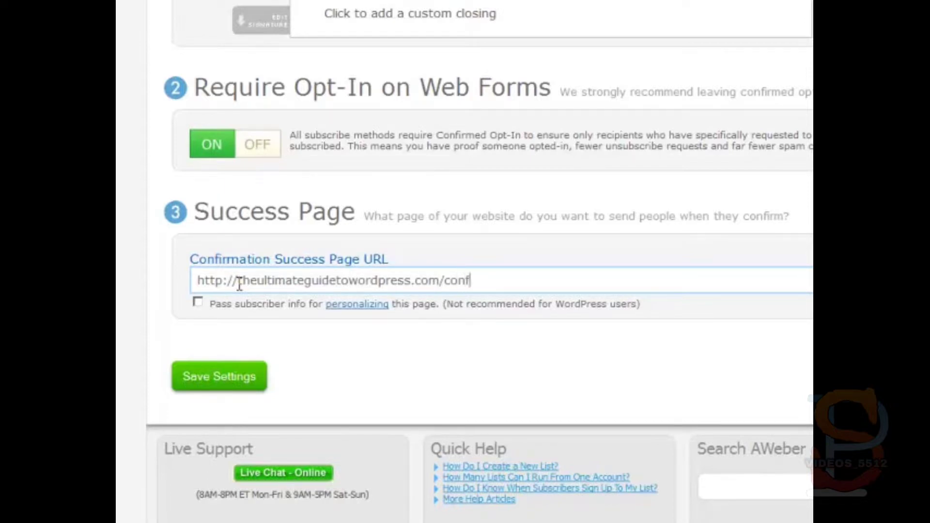
pyautogui.write('irmation')
pyautogui.hotkey('ctrl', 'a')
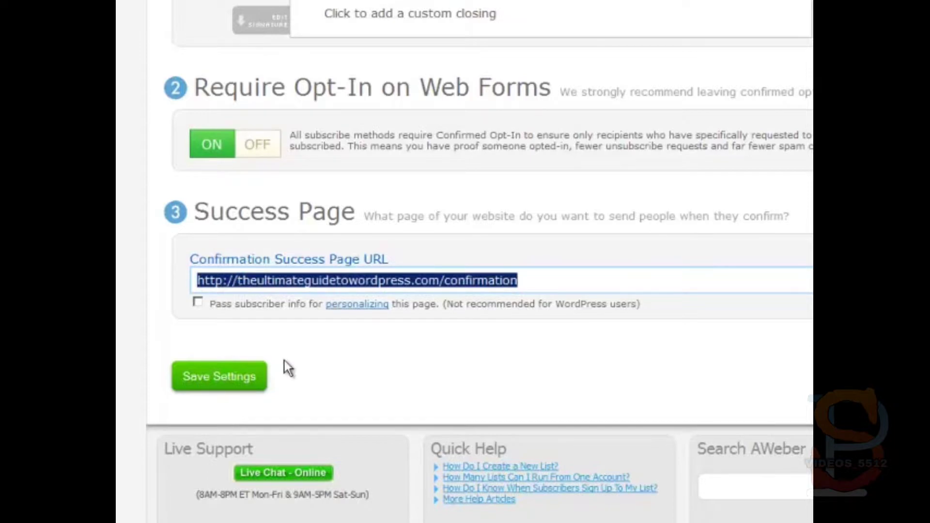
pyautogui.click(231, 375)
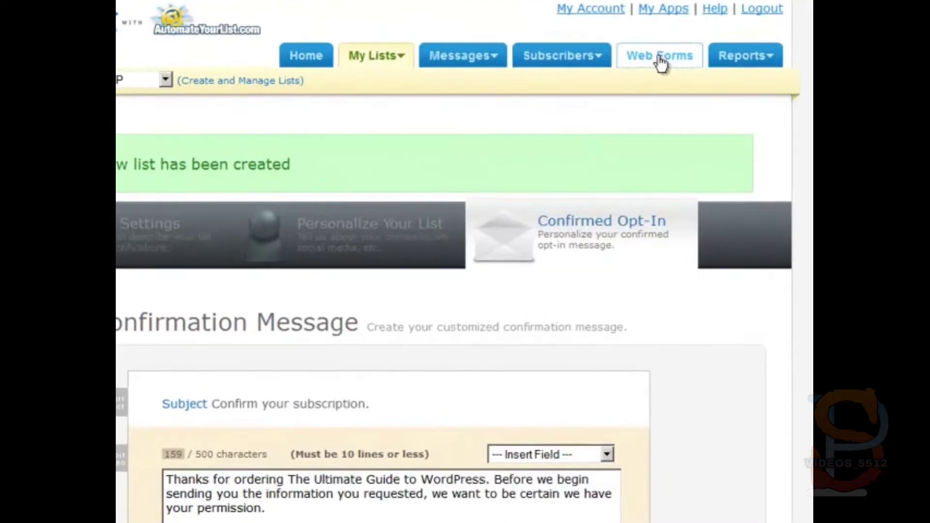
# Step: Start a new web form from the Modern template, centre SUBMIT and remove the footer
pyautogui.click(623, 115)
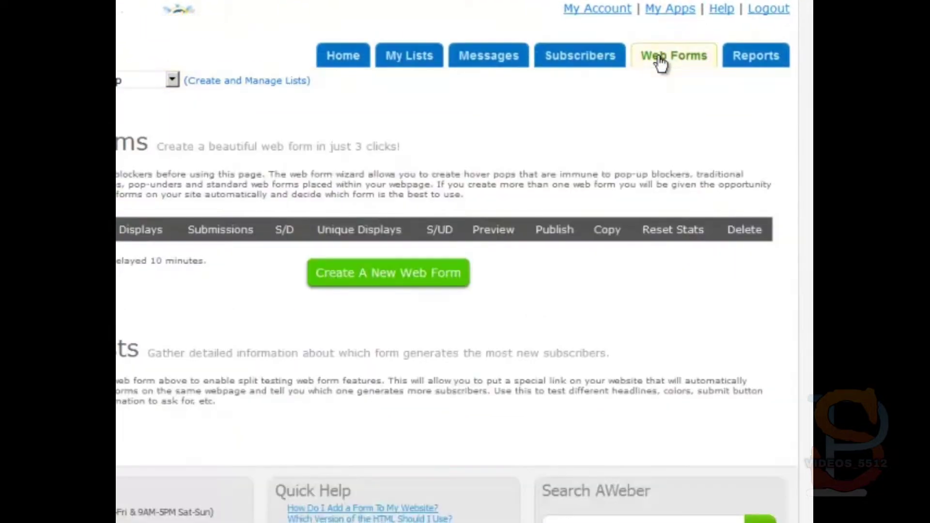
pyautogui.click(396, 274)
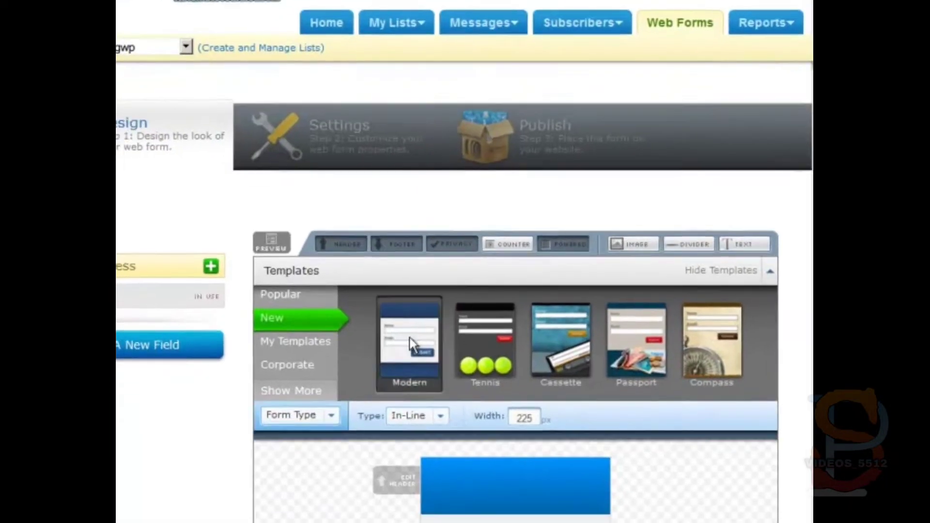
pyautogui.click(411, 344)
pyautogui.click(274, 477)
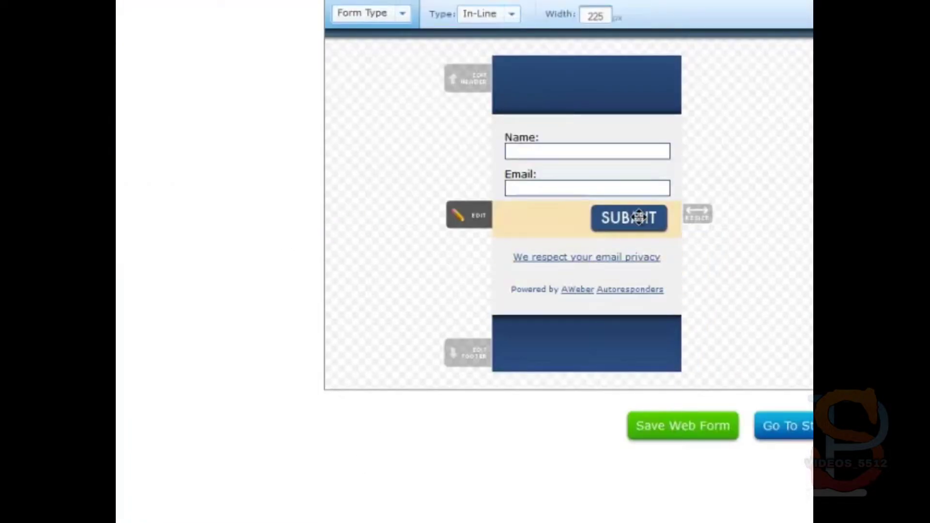
pyautogui.click(630, 501)
pyautogui.click(766, 48)
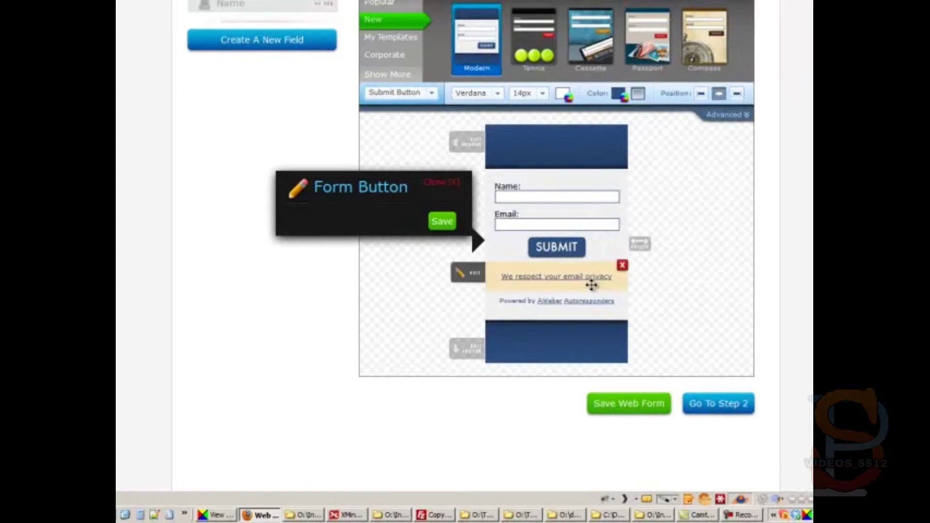
pyautogui.click(622, 323)
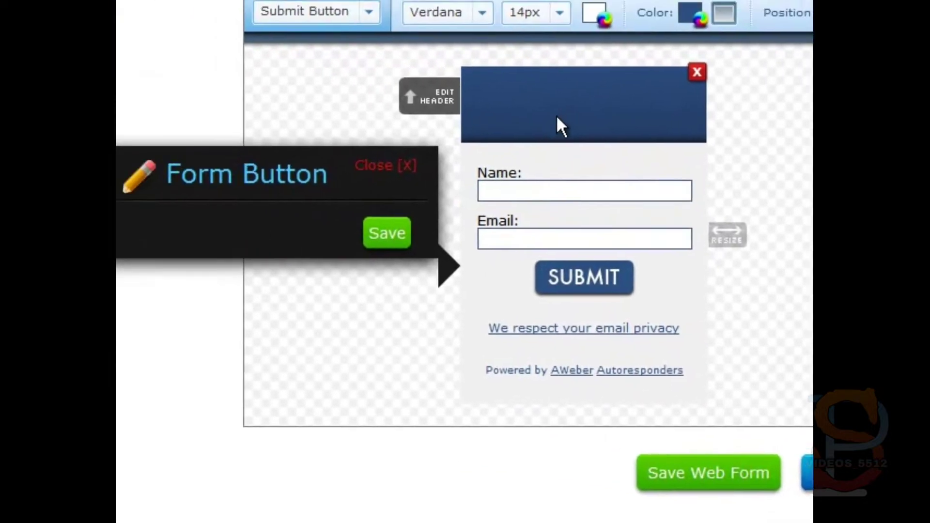
# Step: Set the centred header 'Please fill in the form to register your products.' and save the form
pyautogui.click(371, 86)
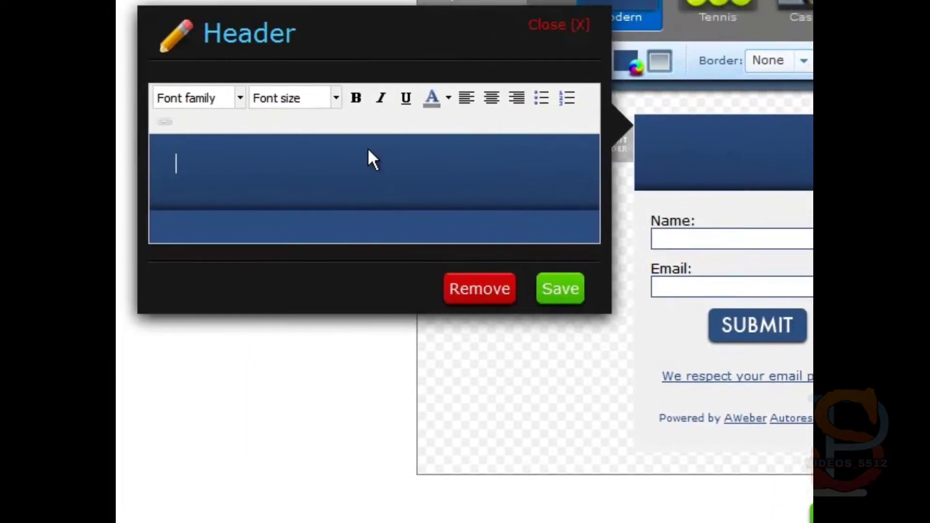
pyautogui.write('Plea')
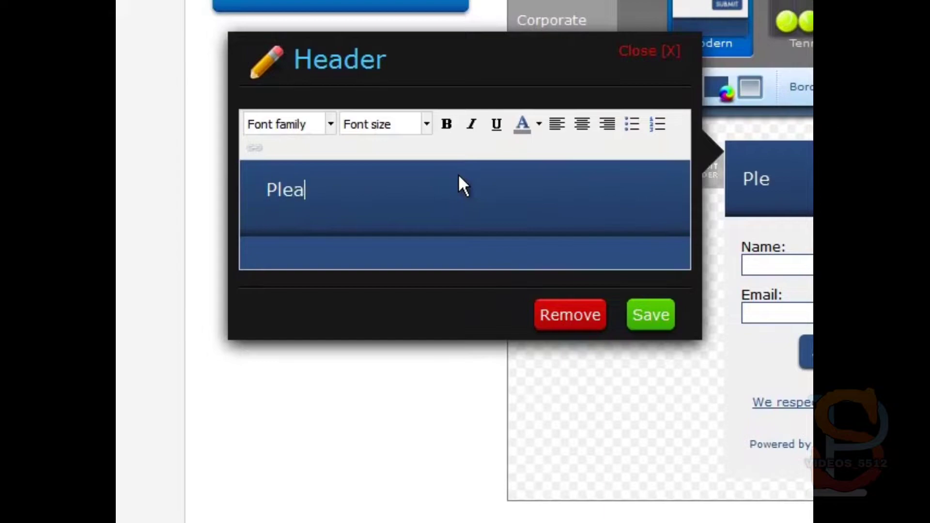
pyautogui.write('se fill in the')
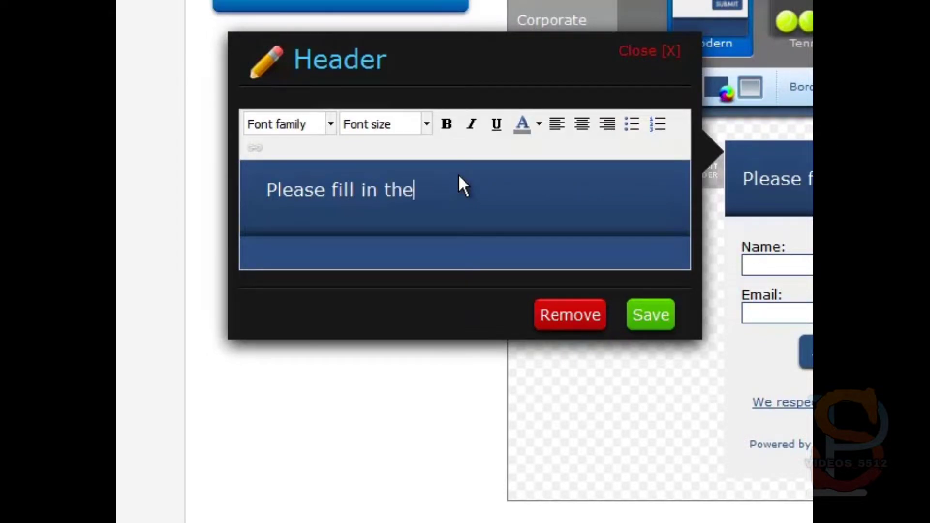
pyautogui.write(' form to re')
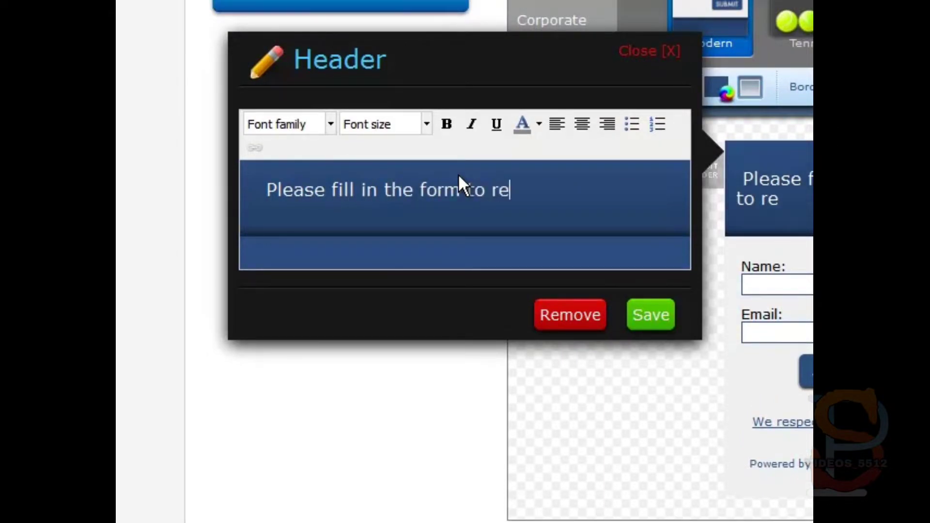
pyautogui.write('gister your product')
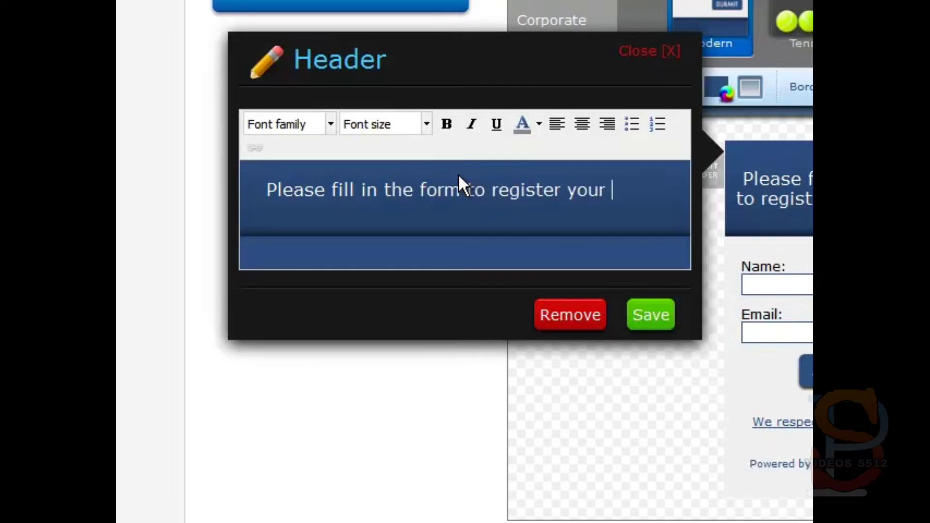
pyautogui.write('s.')
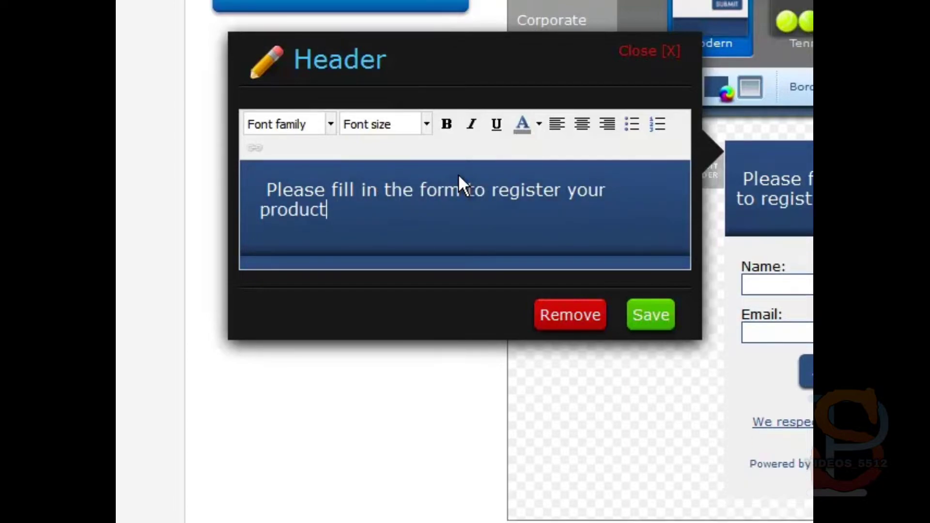
pyautogui.write('s.')
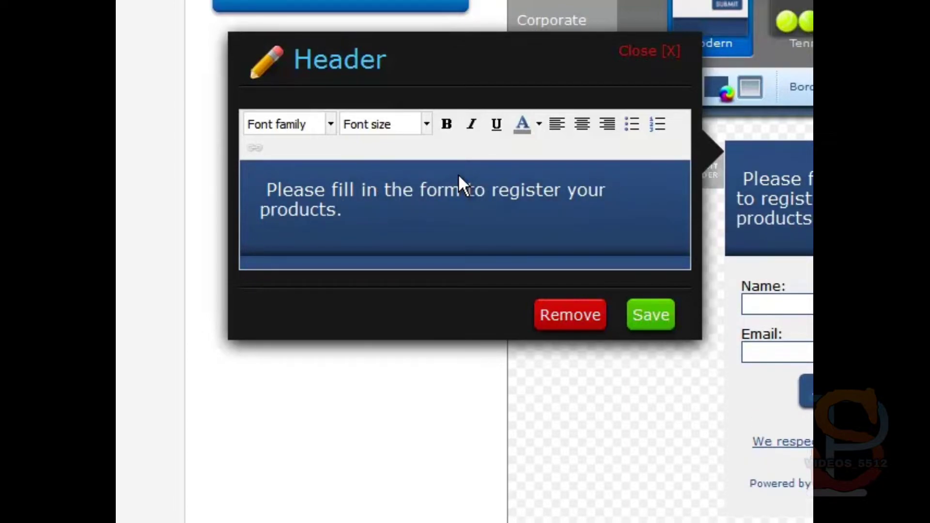
pyautogui.click(581, 126)
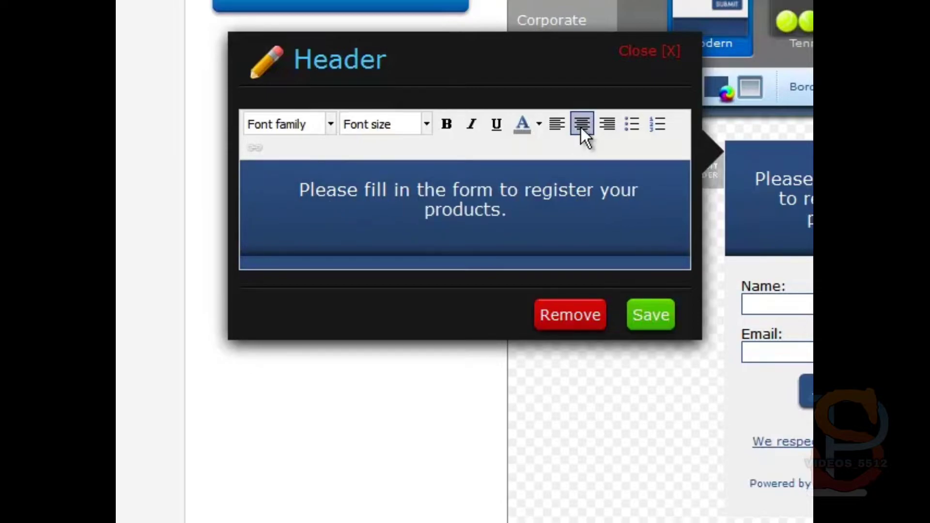
pyautogui.click(655, 317)
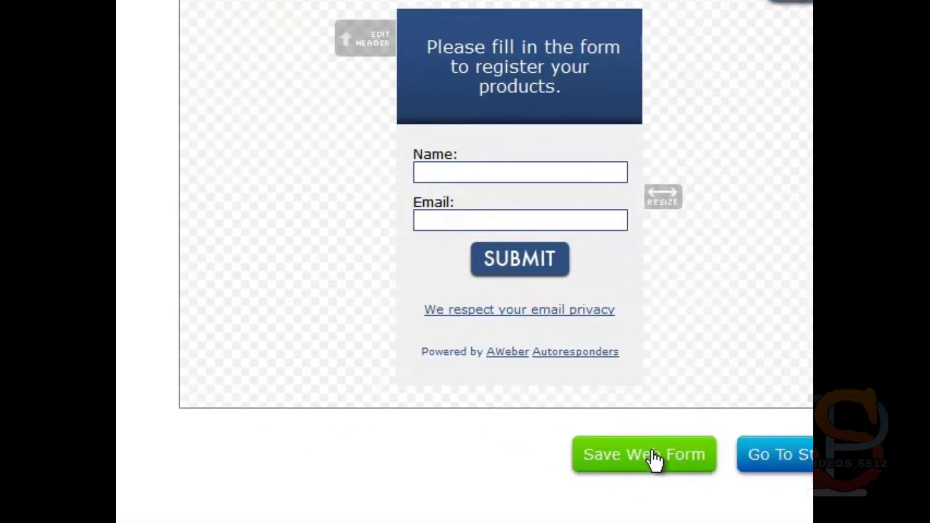
pyautogui.click(652, 458)
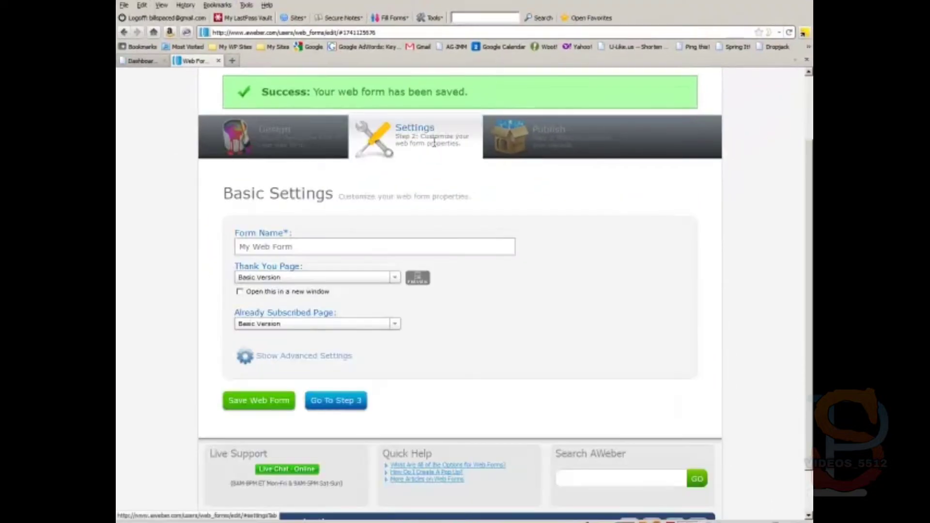
# Step: Name the form frmWSOugwp, choose the "Smart" Video Version thank-you page, and save
pyautogui.moveTo(302, 242); pyautogui.dragTo(235, 247)
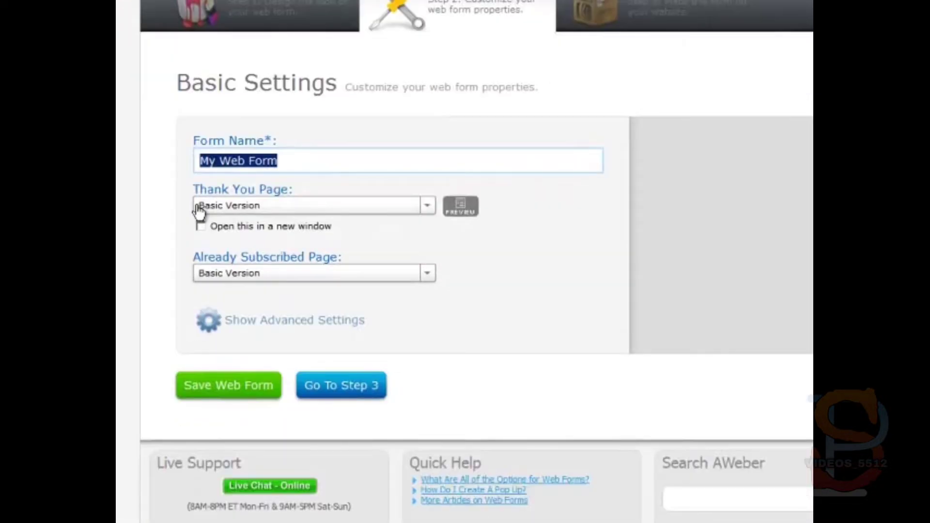
pyautogui.write('frm')
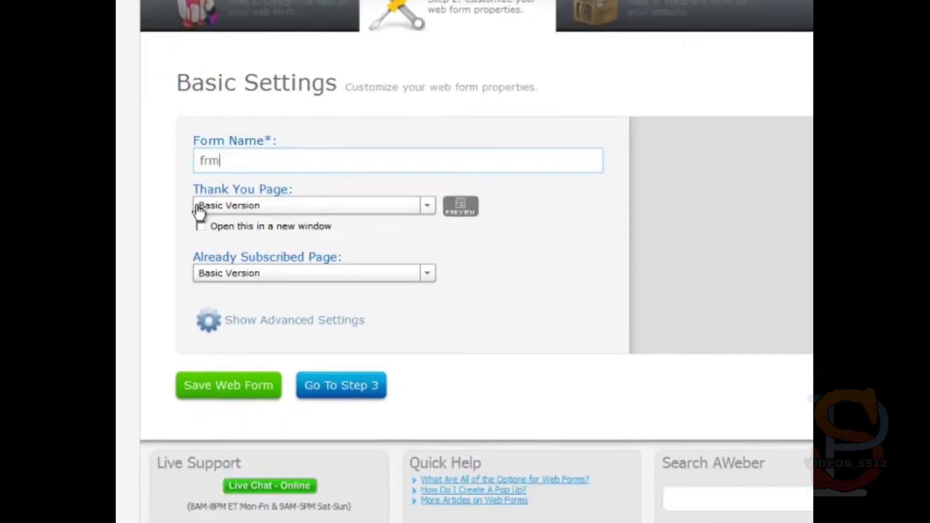
pyautogui.write('WSOugwp')
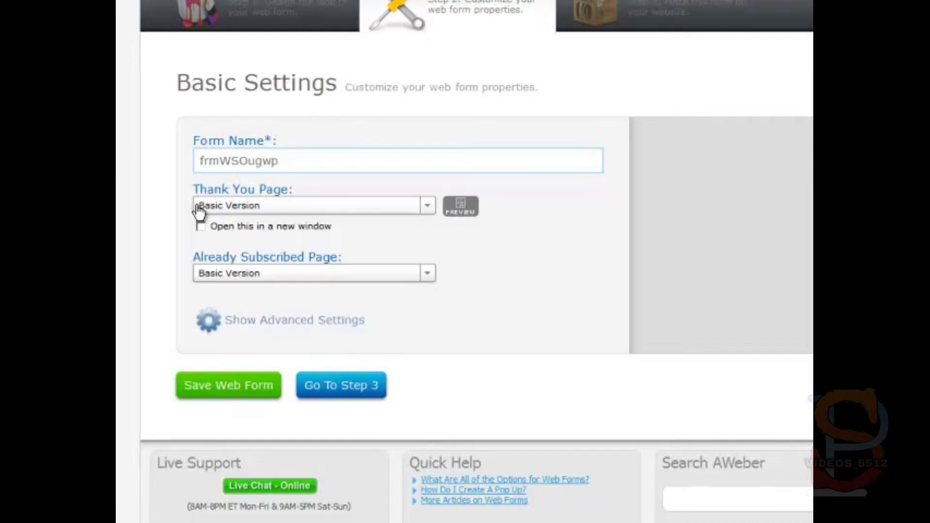
pyautogui.click(239, 208)
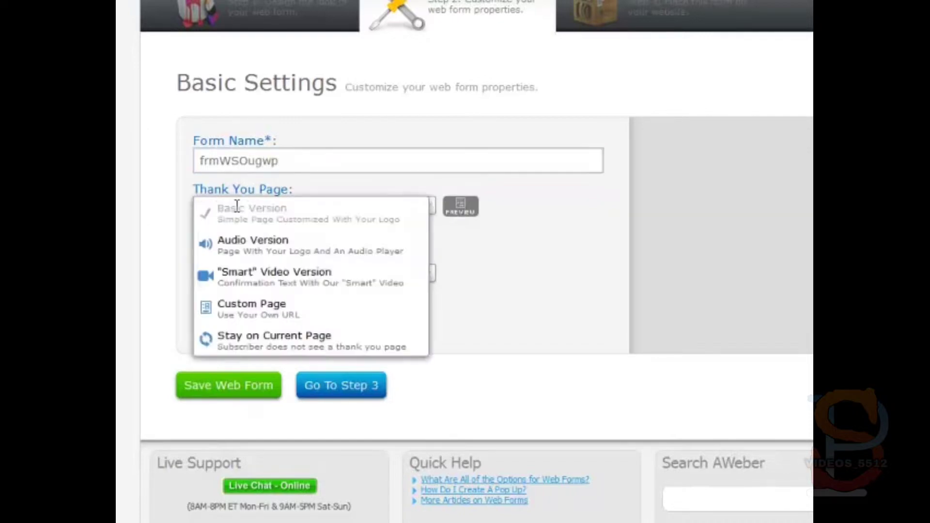
pyautogui.click(236, 287)
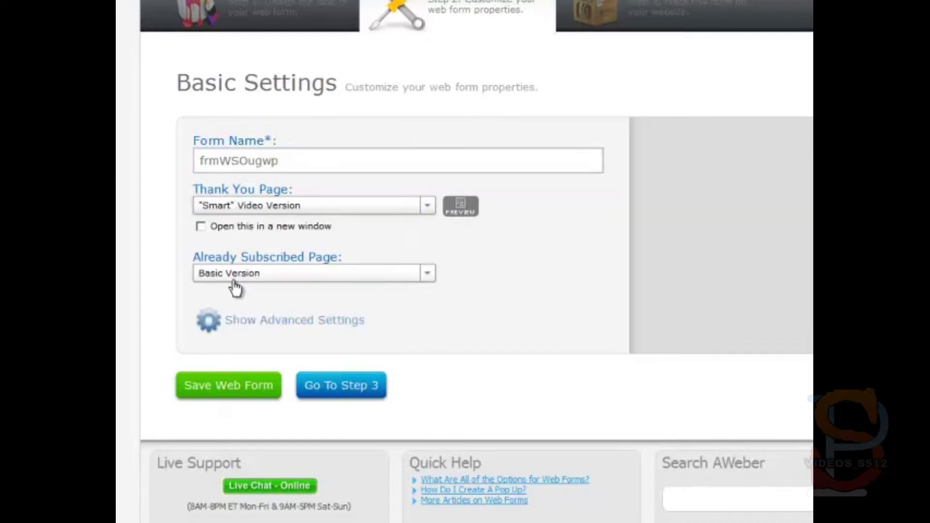
pyautogui.click(231, 388)
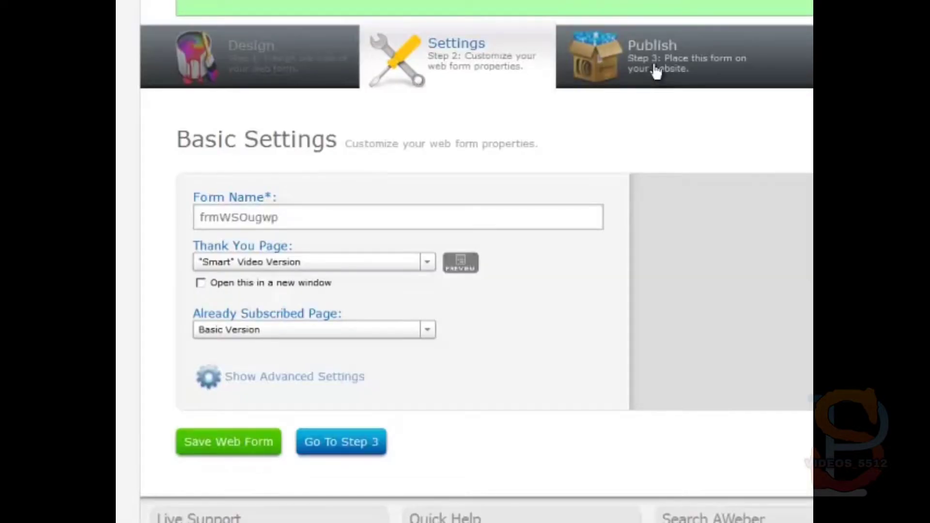
# Step: Choose to install the form yourself, select its JavaScript snippet, then switch to WordPress
pyautogui.click(654, 64)
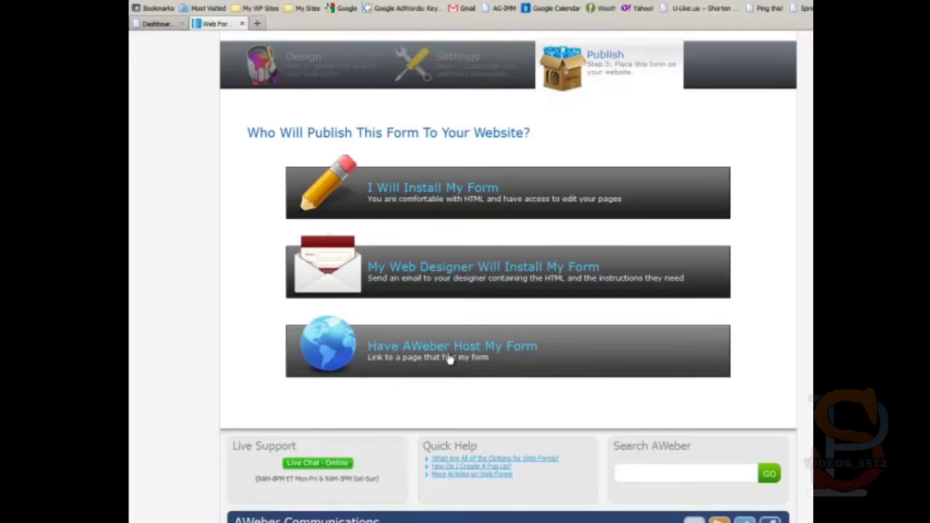
pyautogui.click(464, 198)
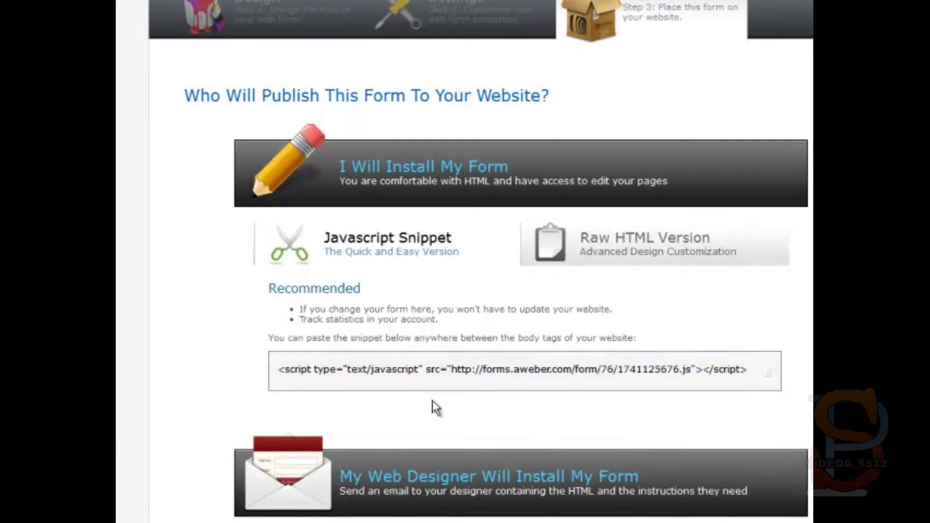
pyautogui.click(434, 370)
pyautogui.hotkey('ctrl', 'c')
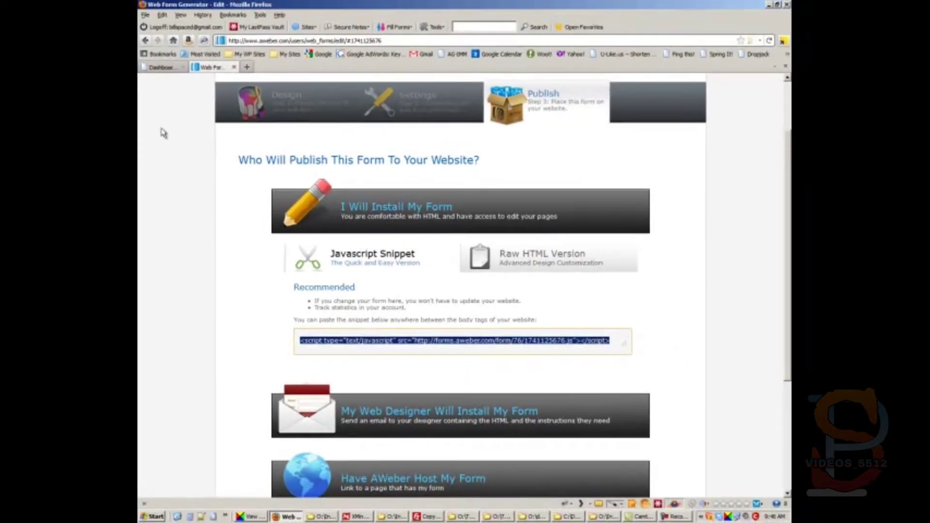
pyautogui.click(164, 68)
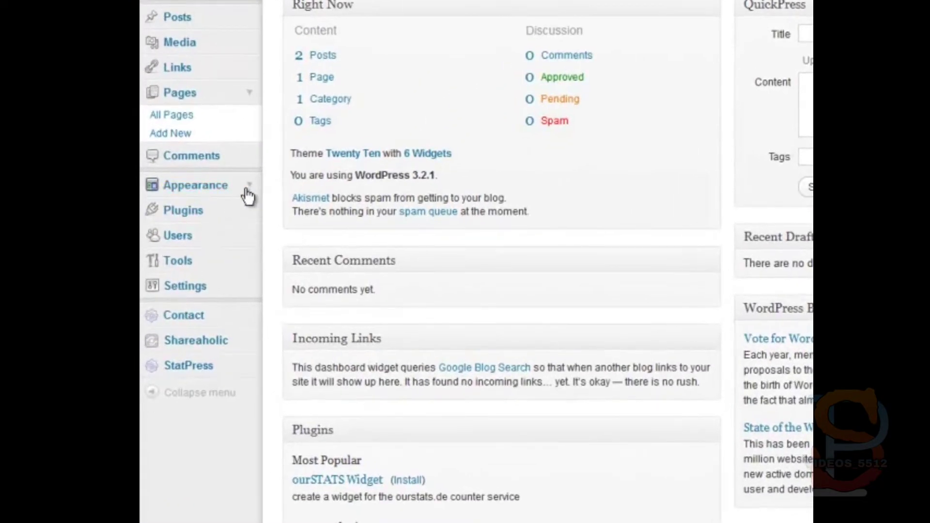
# Step: Add a Text widget to the Primary Widget Area on the Appearance > Widgets page
pyautogui.click(248, 194)
pyautogui.click(165, 228)
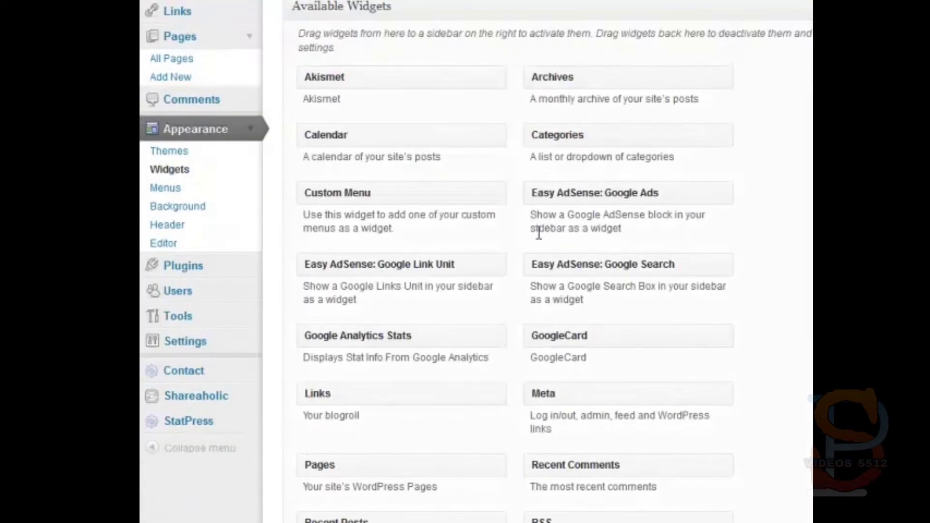
pyautogui.scroll(-4, 539, 234)
pyautogui.moveTo(349, 504); pyautogui.dragTo(654, 272)
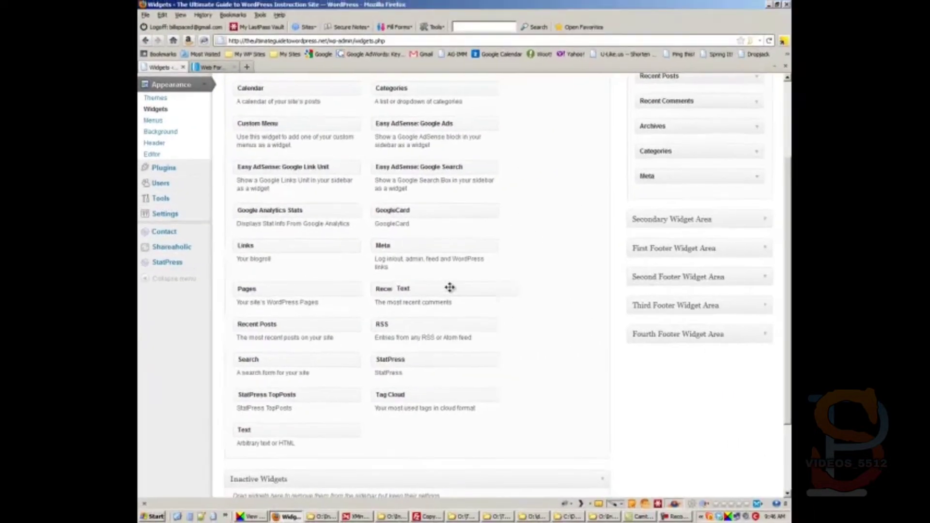
pyautogui.moveTo(449, 287); pyautogui.dragTo(684, 163)
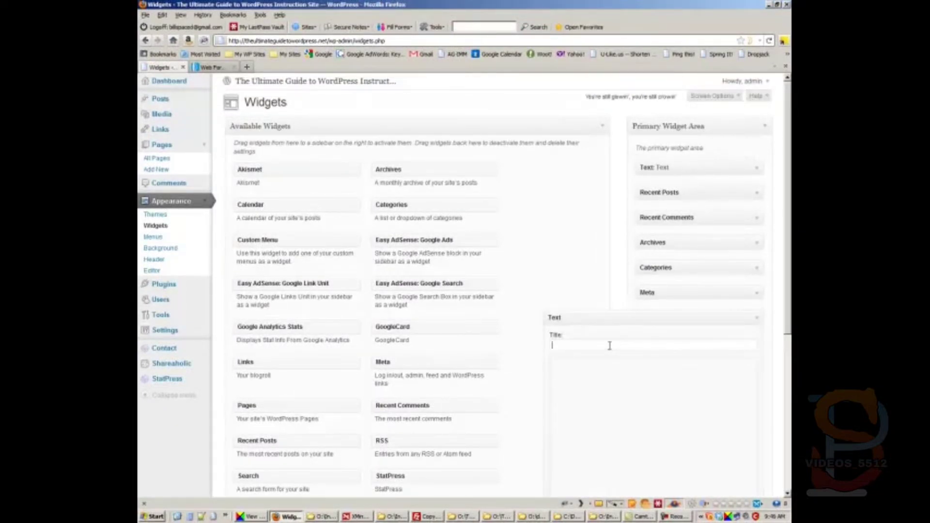
# Step: Title the widget 'Please Register', paste the AWeber form script into it, and save
pyautogui.write('Please Register')
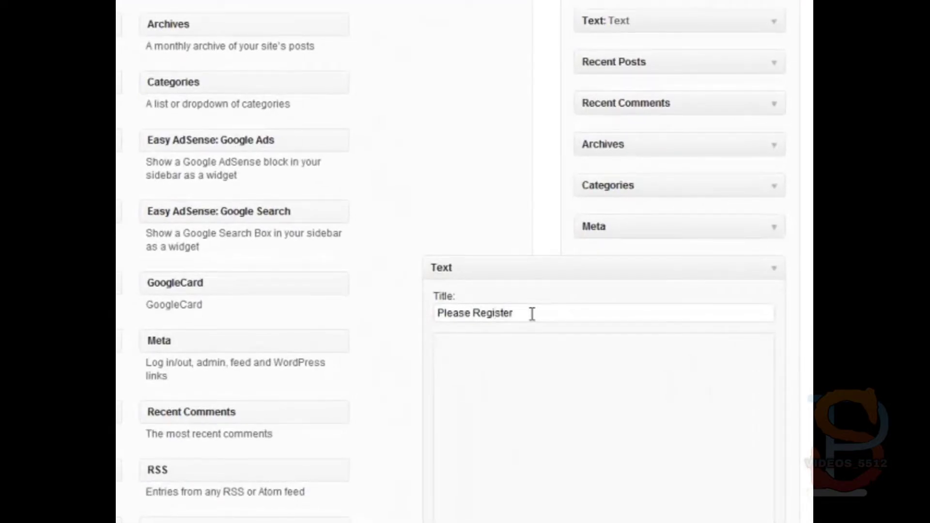
pyautogui.press('Tab')
pyautogui.hotkey('ctrl', 'v')
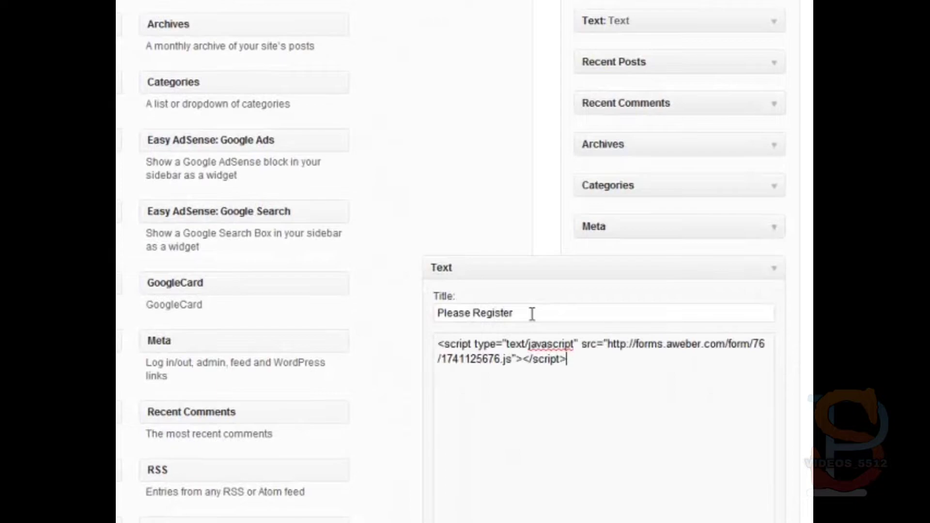
pyautogui.scroll(-5, 537, 395)
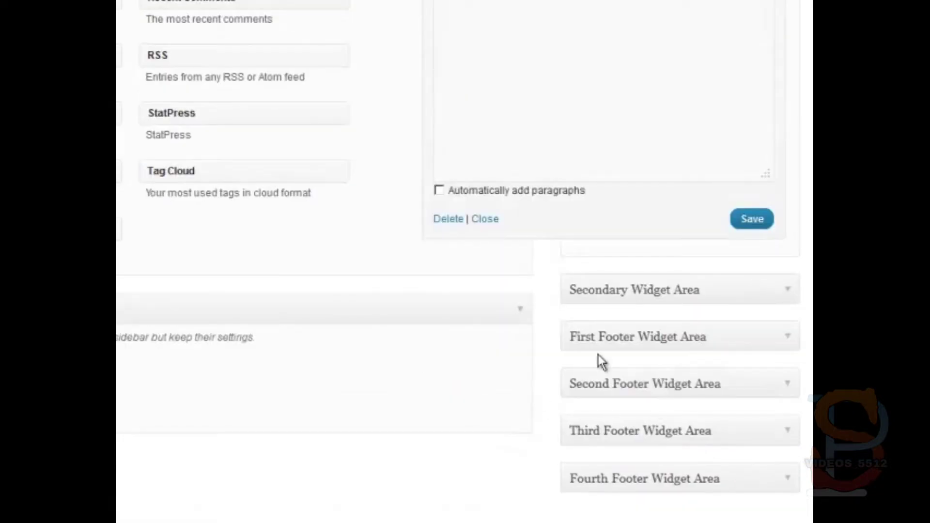
pyautogui.click(752, 221)
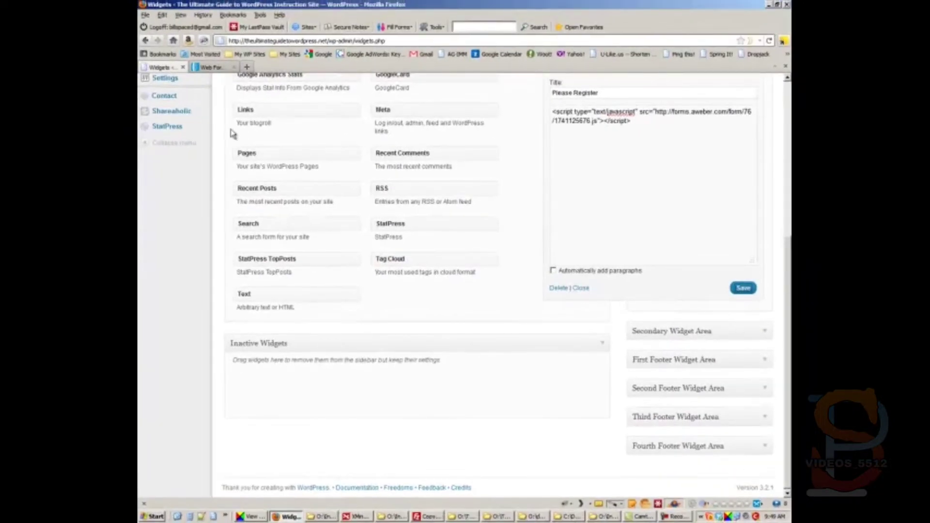
pyautogui.scroll(5, 232, 132)
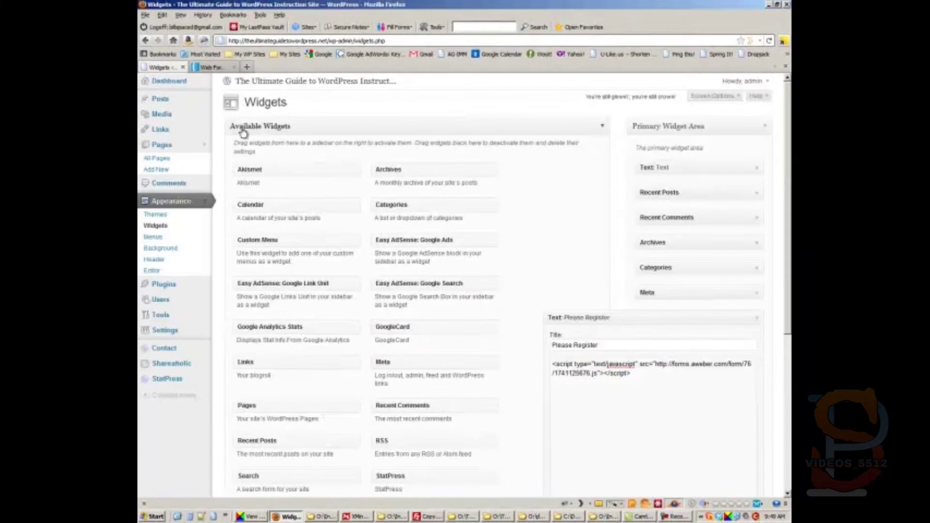
# Step: Reload the live site in a new tab and confirm the Please Register form shows in the sidebar
pyautogui.middleClick(324, 87)
pyautogui.click(207, 68)
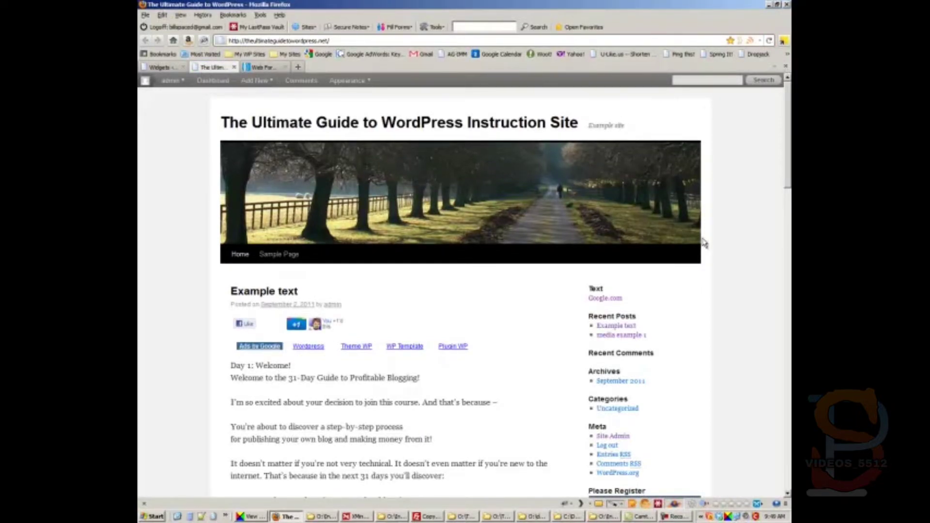
pyautogui.rightClick(730, 248)
pyautogui.click(719, 269)
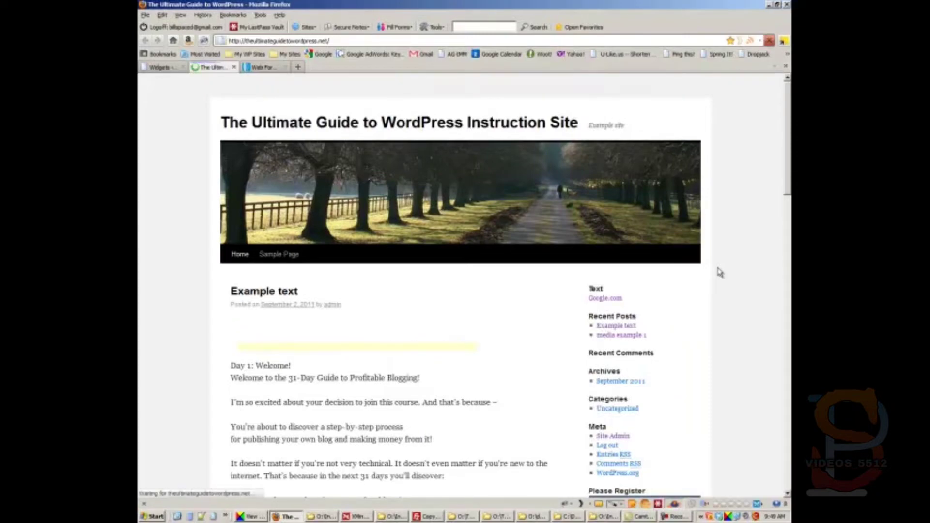
pyautogui.scroll(-10, 720, 272)
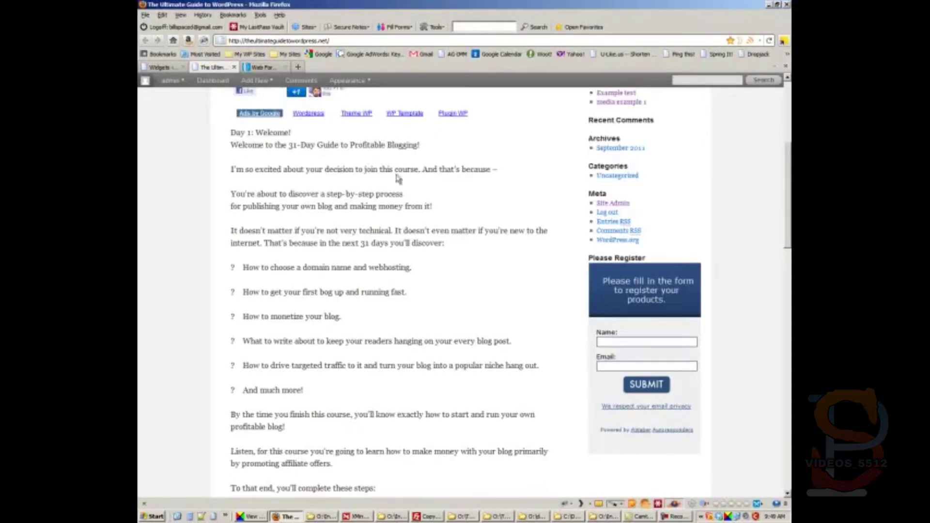
pyautogui.click(262, 67)
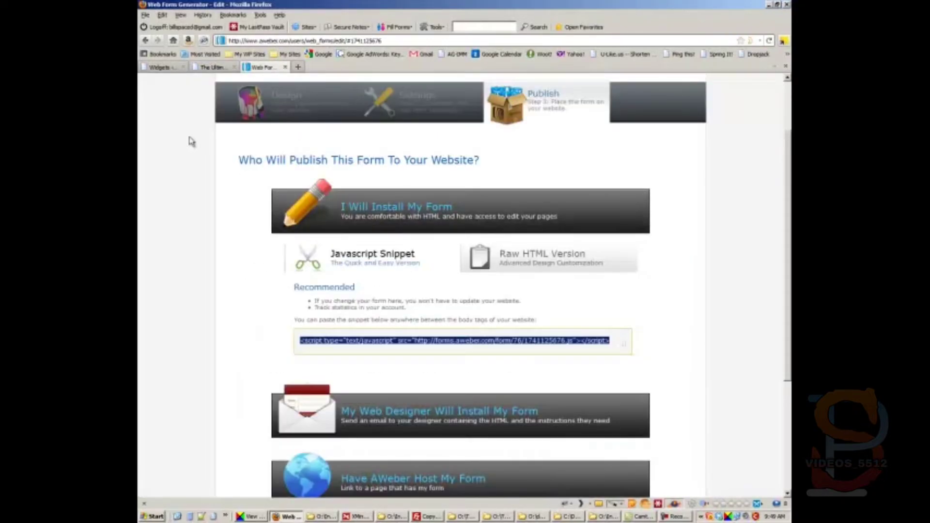
# Step: Collapse the Please Register widget and drag it above the Text widget in Primary Widget Area
pyautogui.click(159, 67)
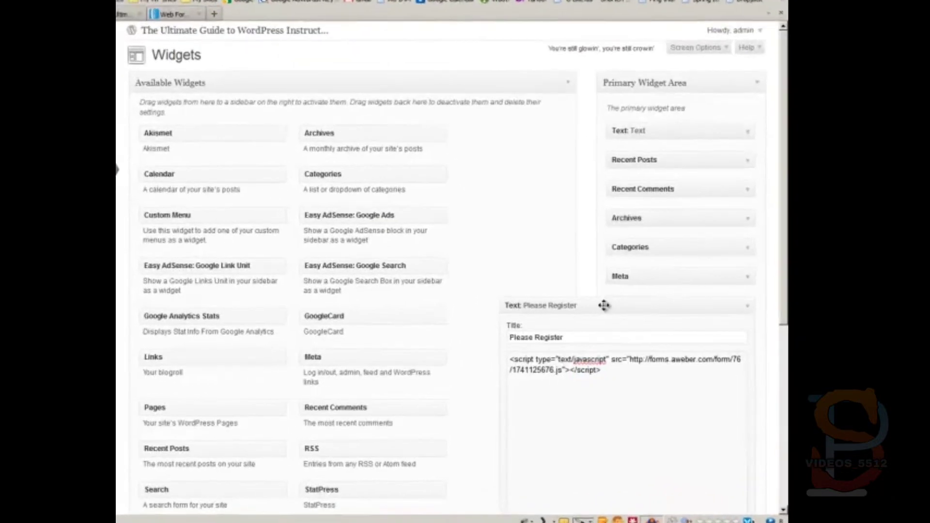
pyautogui.click(586, 317)
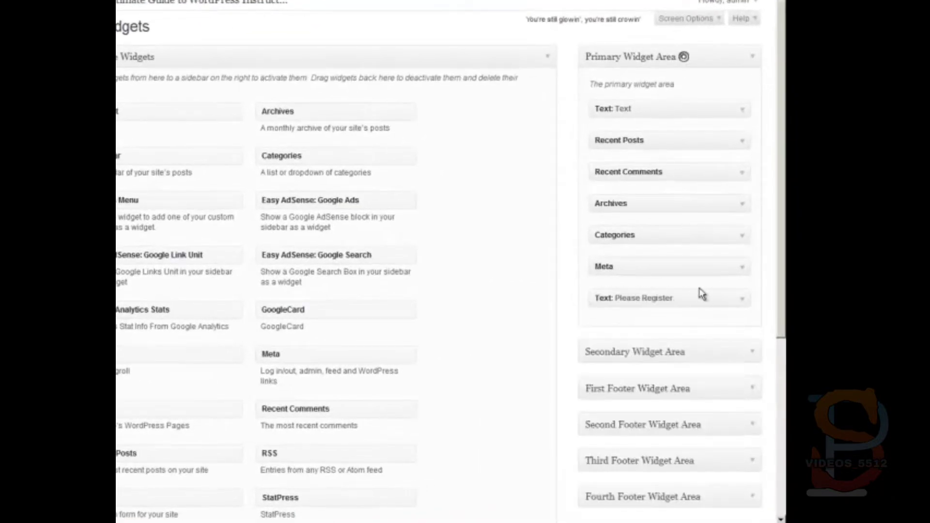
pyautogui.moveTo(691, 296); pyautogui.dragTo(690, 101)
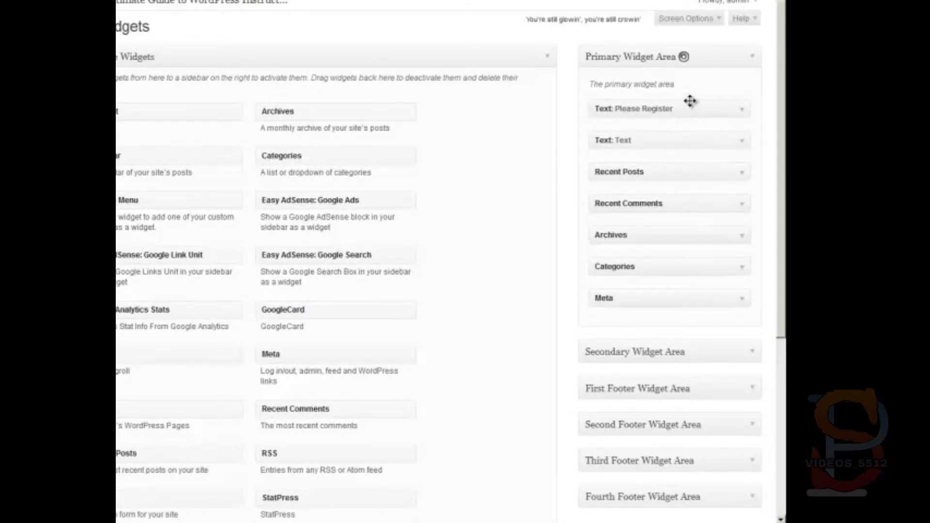
pyautogui.click(194, 0)
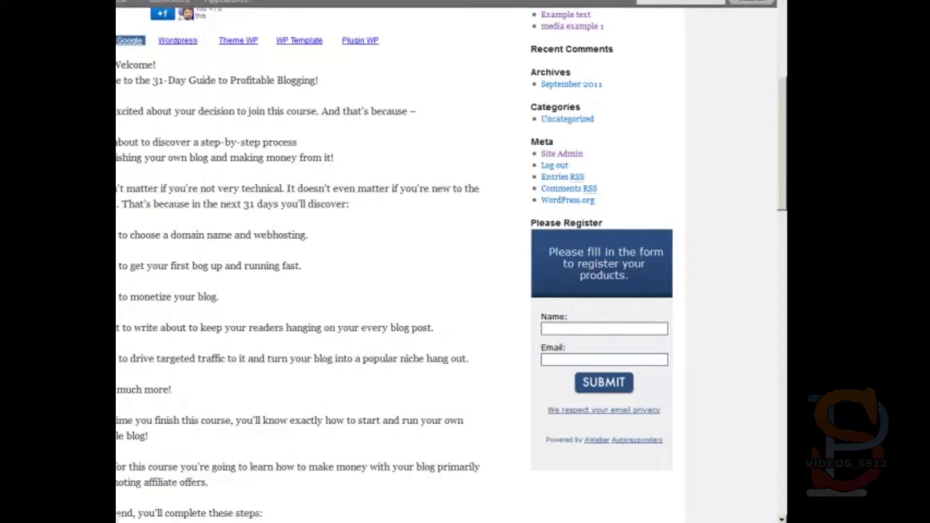
# Step: Scroll the site's front page to check that the registration form tops the sidebar
pyautogui.scroll(-8, 360, 166)
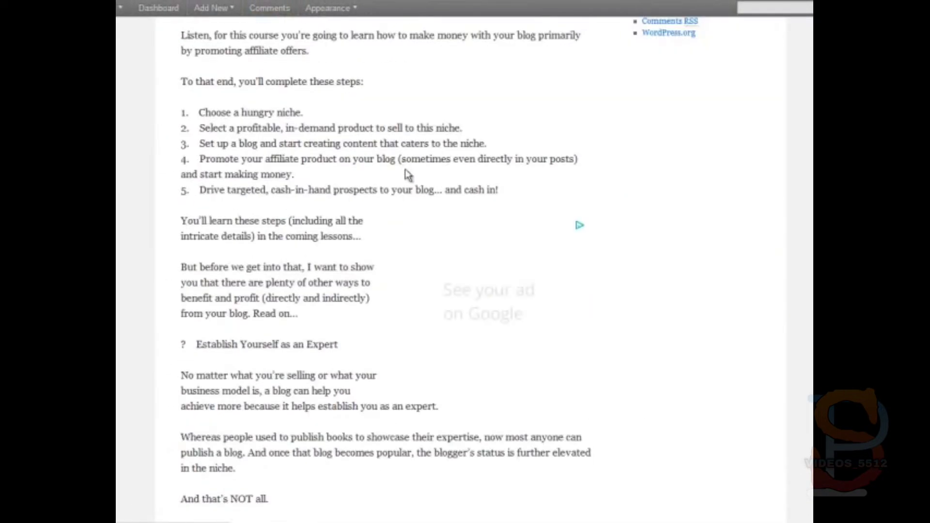
pyautogui.scroll(13, 360, 166)
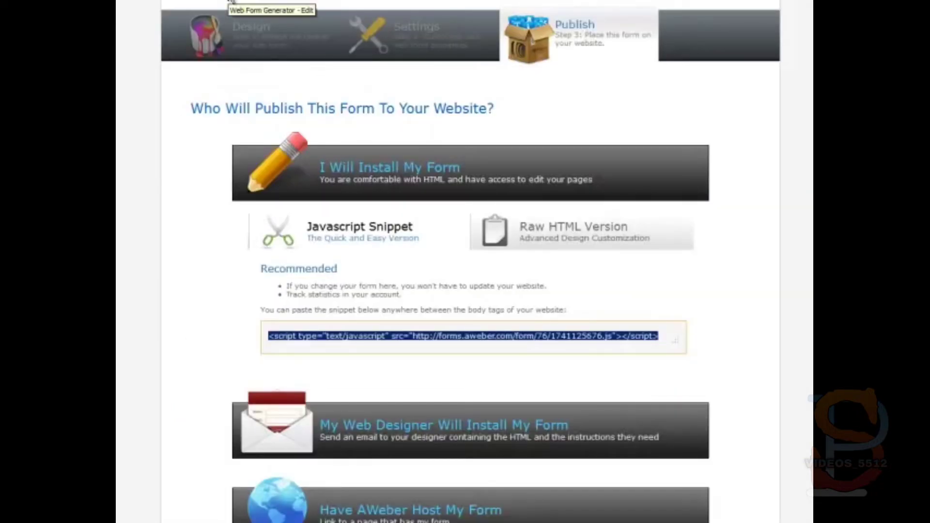
# Step: In the Design step, replace the form header with placeholder text 'flkadsfjaosdiofu' and save it
pyautogui.click(280, 58)
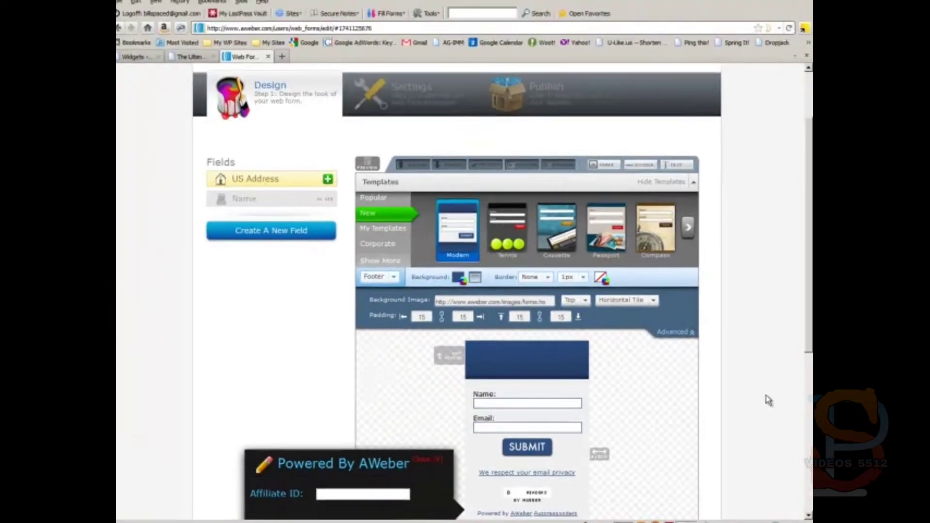
pyautogui.scroll(-4, 765, 395)
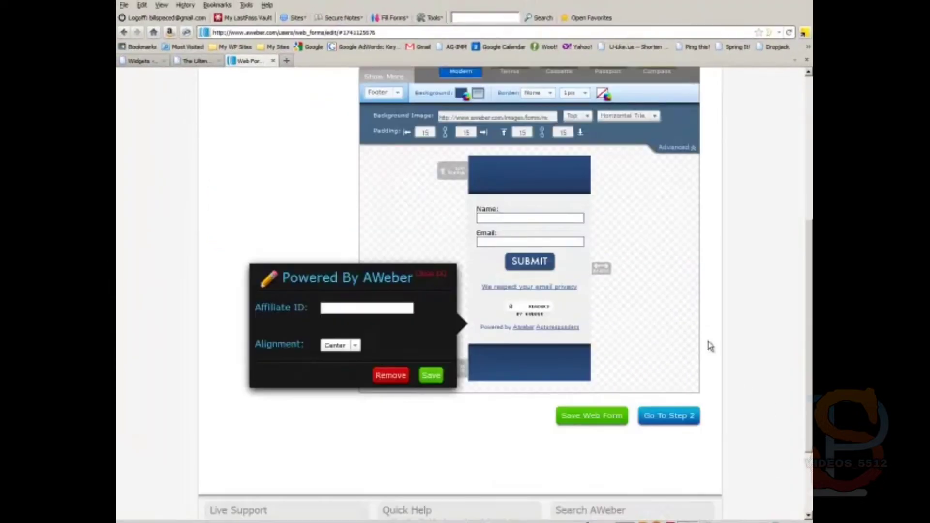
pyautogui.click(461, 176)
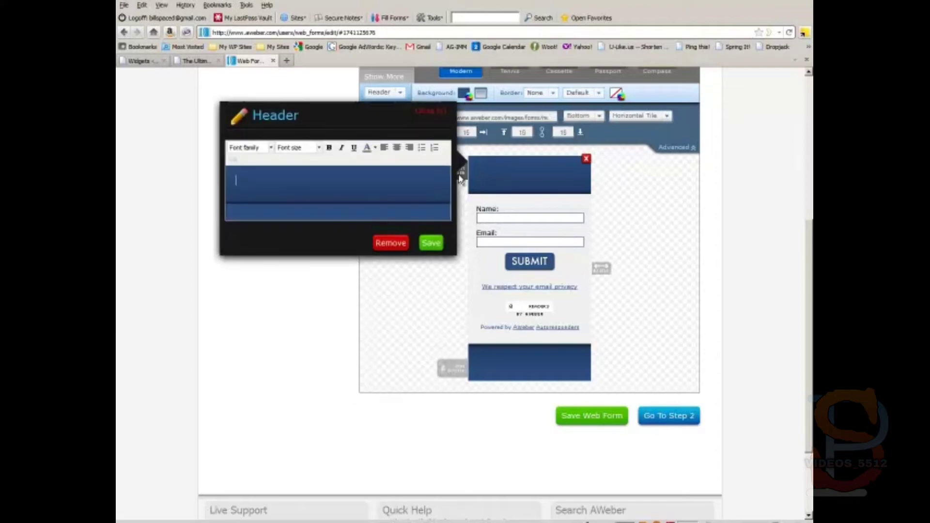
pyautogui.write('flkadsfjaosdiofu')
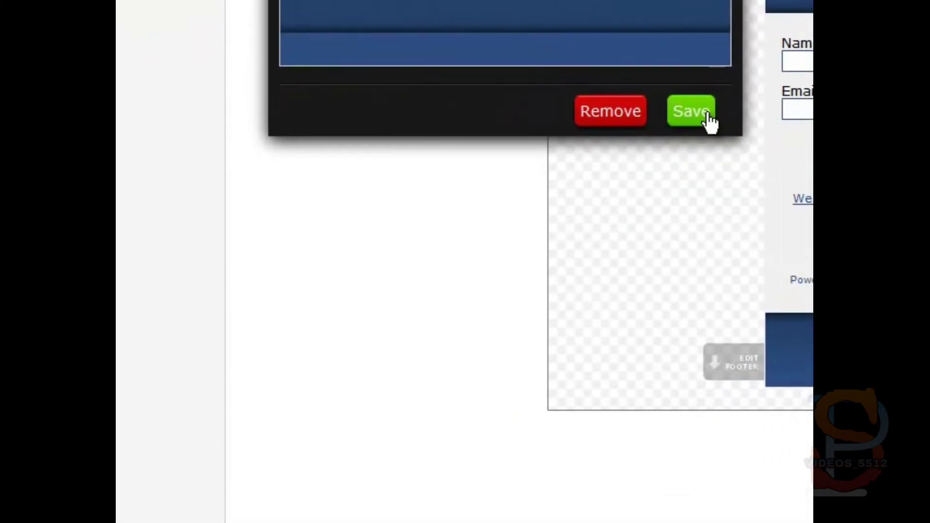
pyautogui.click(433, 237)
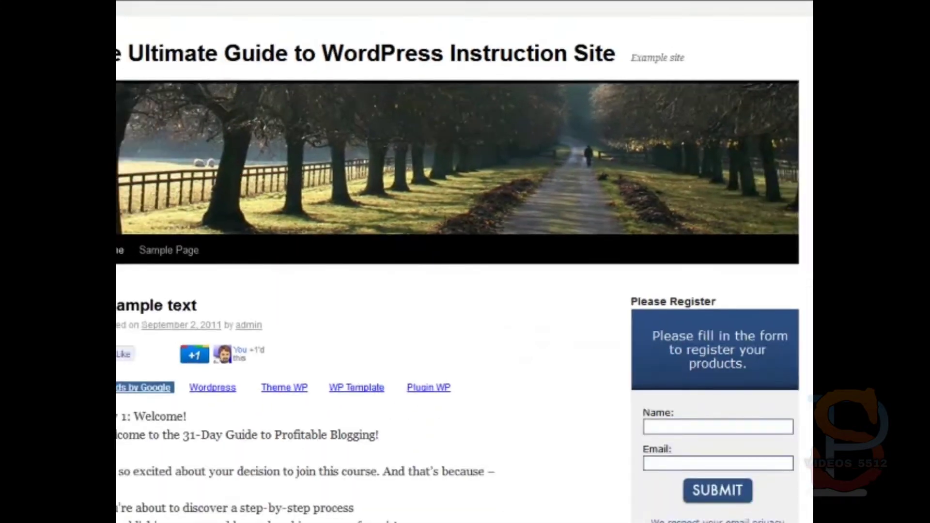
# Step: Save the updated AWeber web form and reload the live site to show the new header
pyautogui.rightClick(185, 203)
pyautogui.click(202, 224)
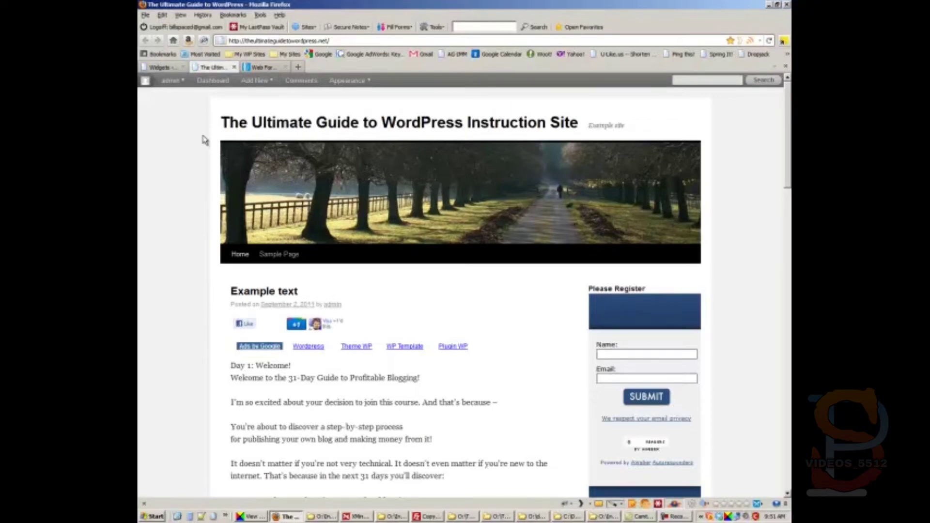
pyautogui.click(161, 67)
pyautogui.click(264, 67)
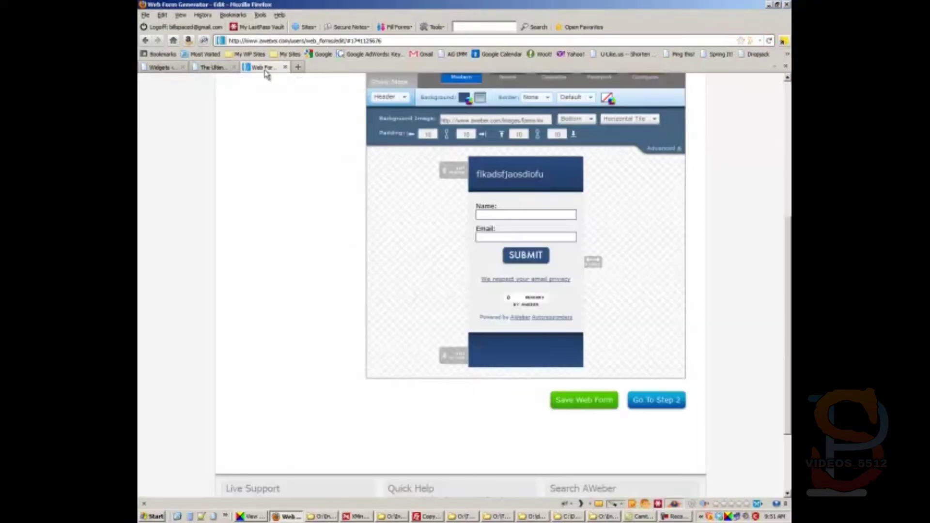
pyautogui.click(571, 398)
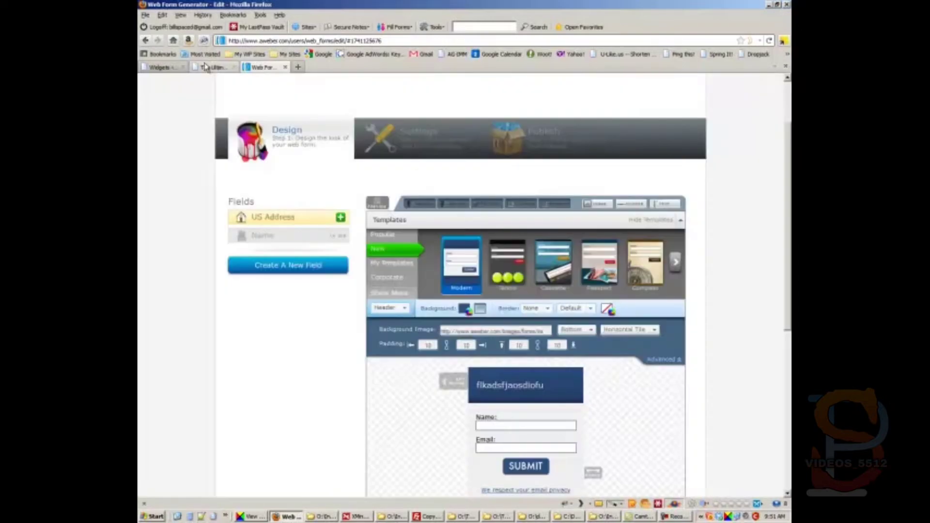
pyautogui.click(205, 66)
pyautogui.rightClick(157, 230)
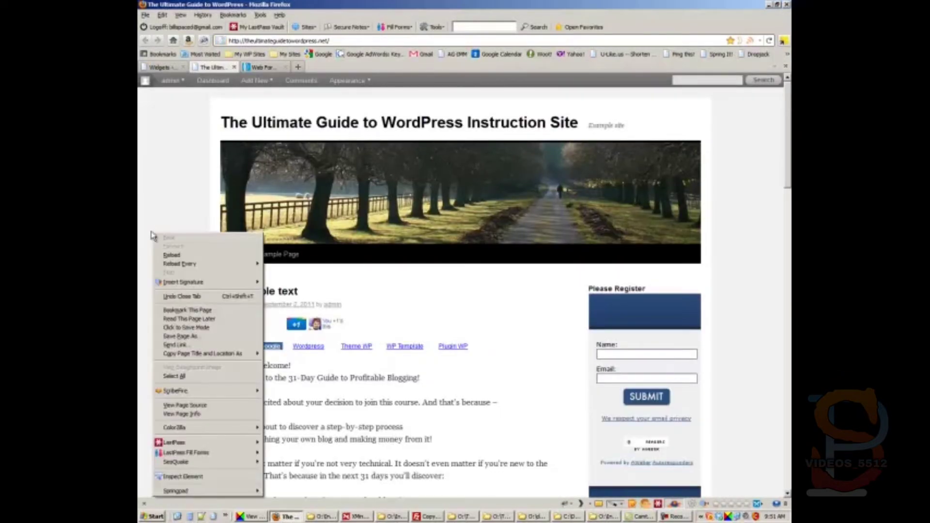
pyautogui.click(164, 256)
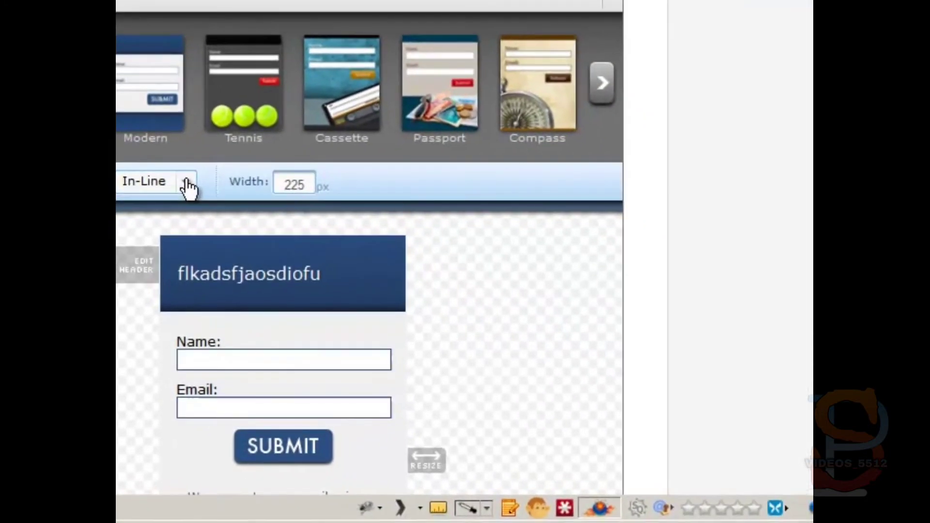
# Step: Set the form Type to Pop-Over and replace the header text with 'popover'
pyautogui.click(557, 301)
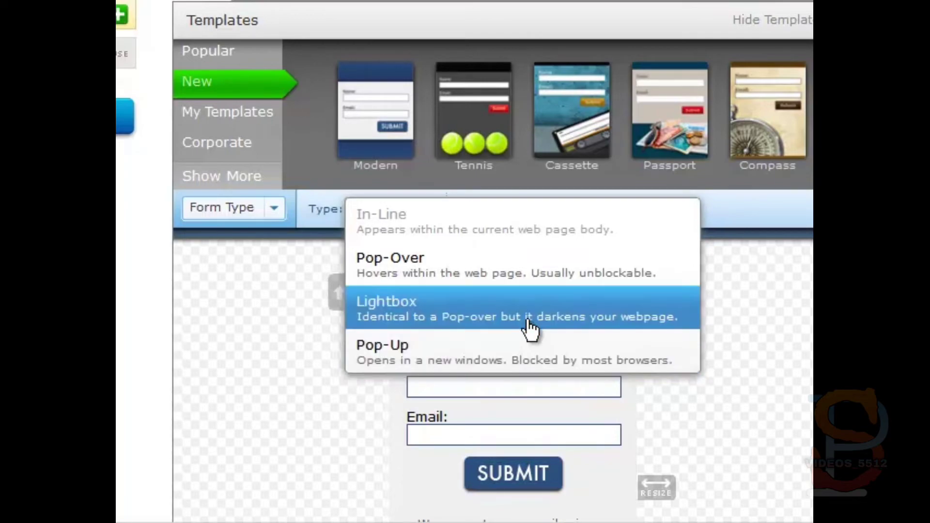
pyautogui.click(472, 259)
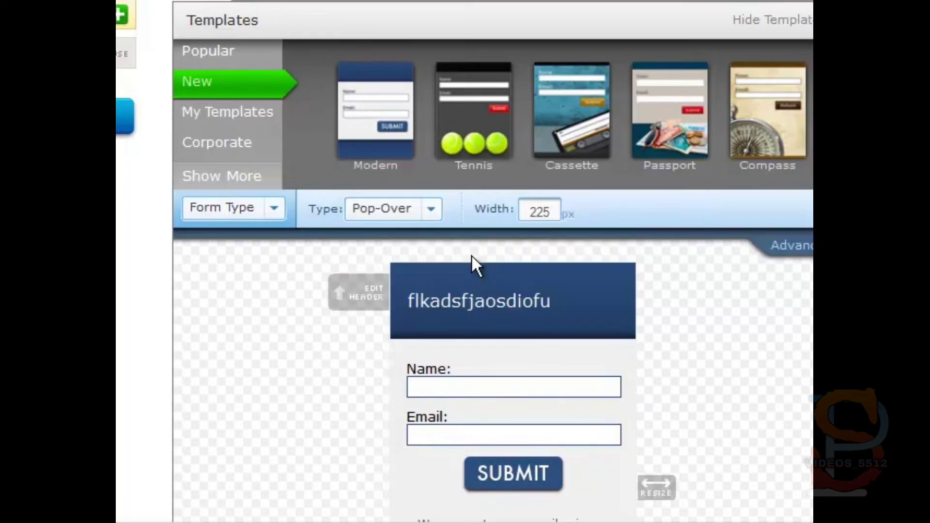
pyautogui.click(518, 293)
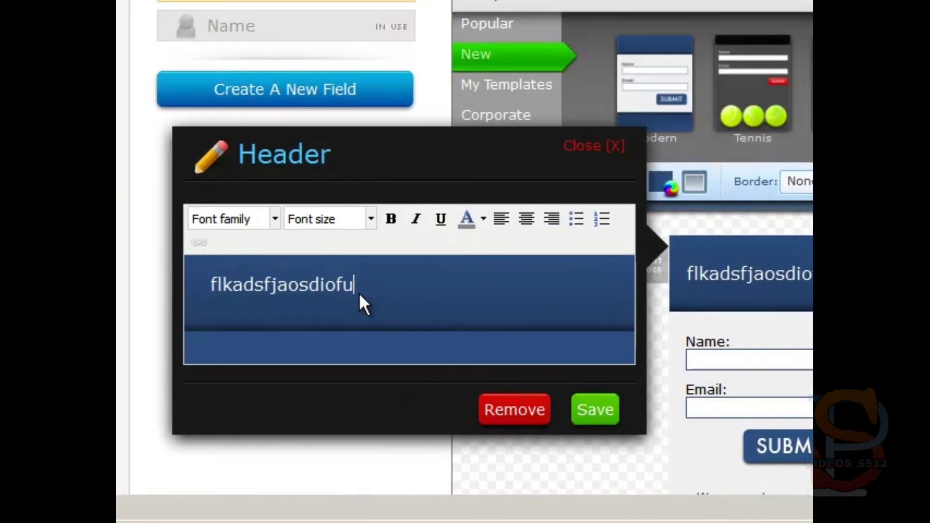
pyautogui.moveTo(359, 292); pyautogui.dragTo(227, 271)
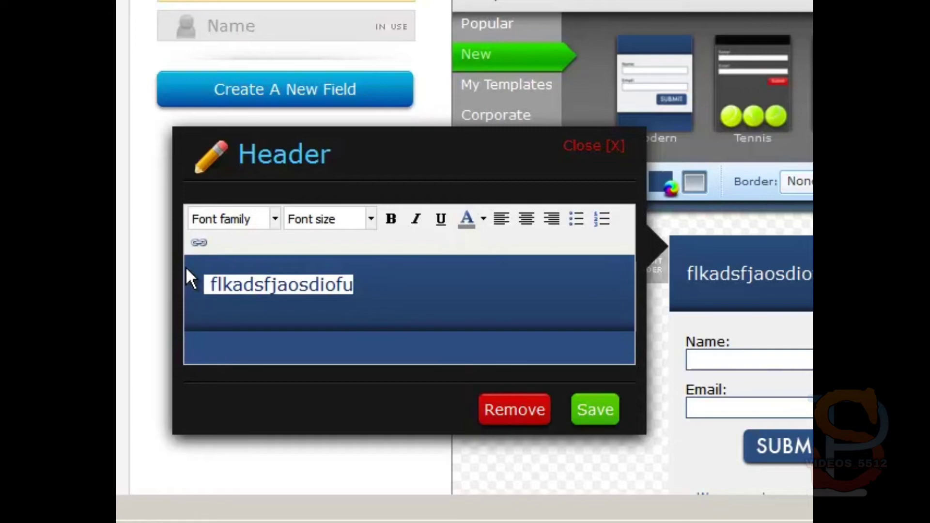
pyautogui.write('popover')
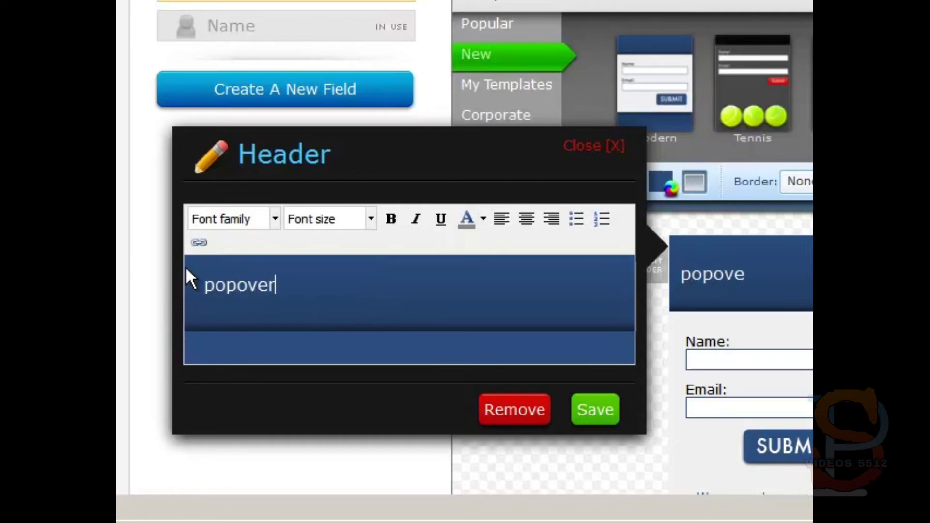
pyautogui.click(594, 412)
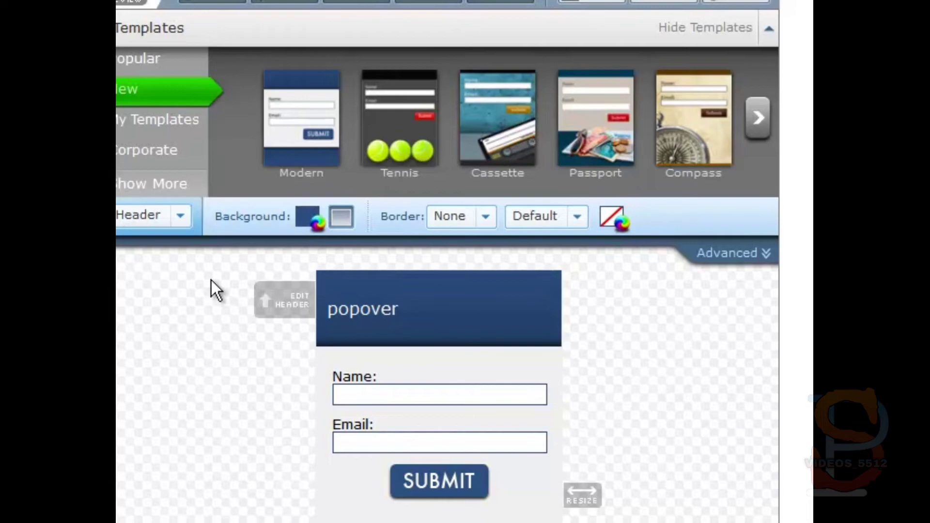
pyautogui.click(472, 303)
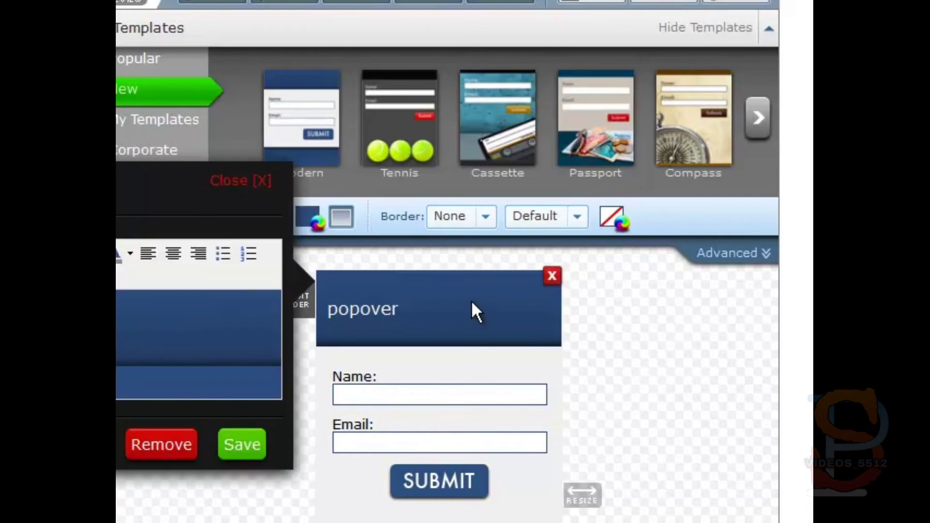
pyautogui.click(248, 446)
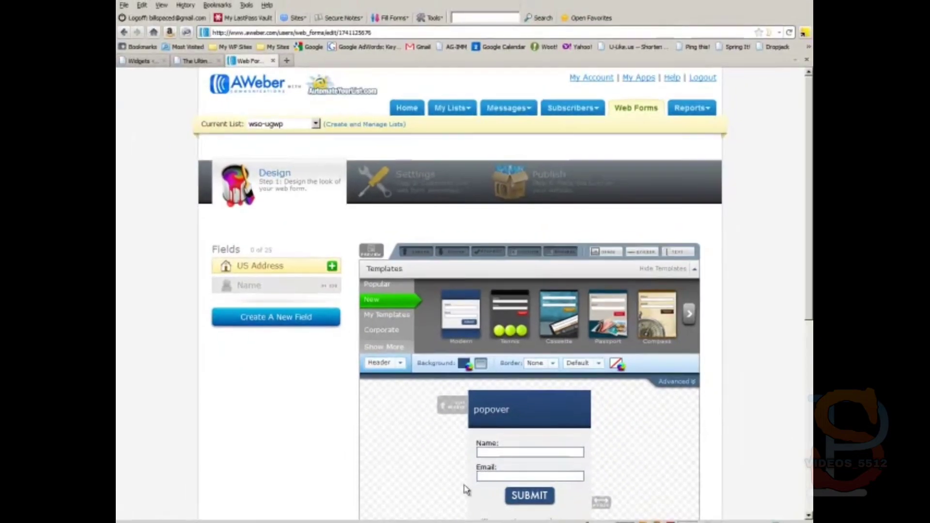
# Step: Save the web form, reload the live site to see the 'popover' pop-over, then dismiss it
pyautogui.scroll(-5, 377, 474)
pyautogui.click(598, 409)
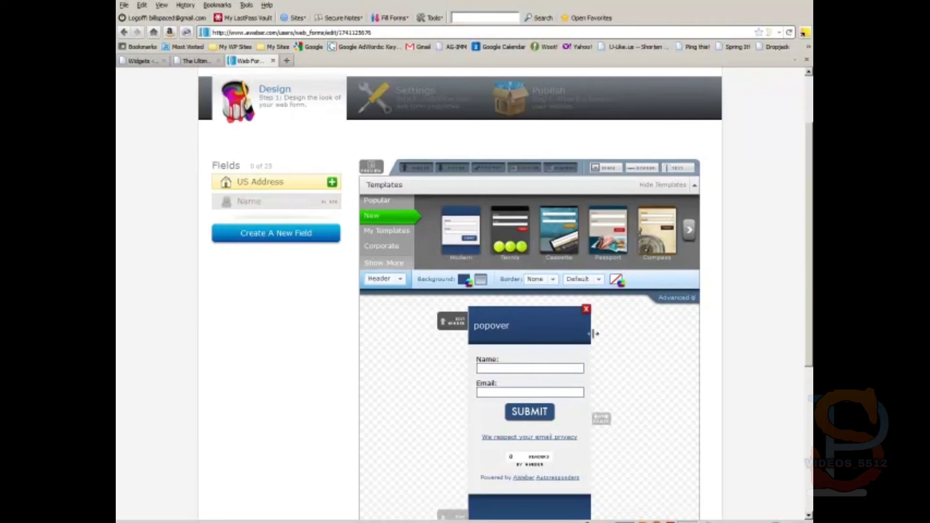
pyautogui.click(153, 62)
pyautogui.click(196, 61)
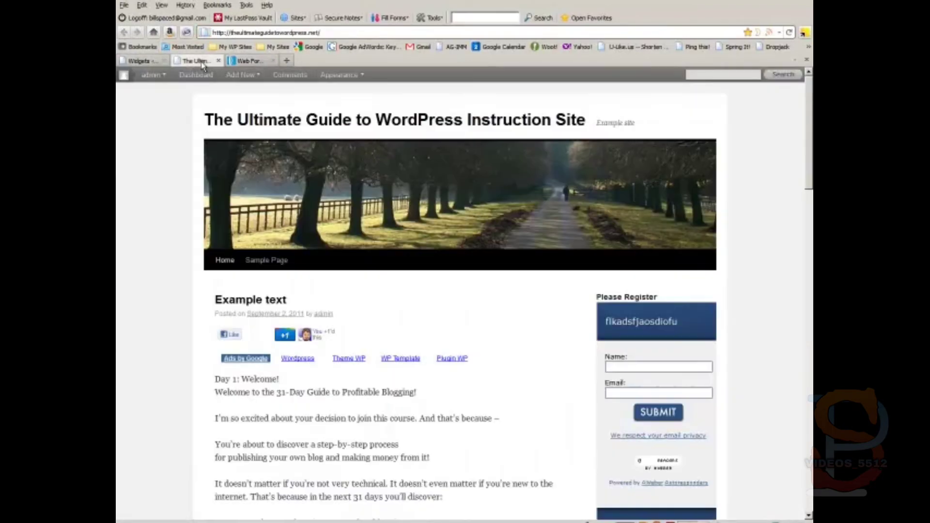
pyautogui.rightClick(164, 132)
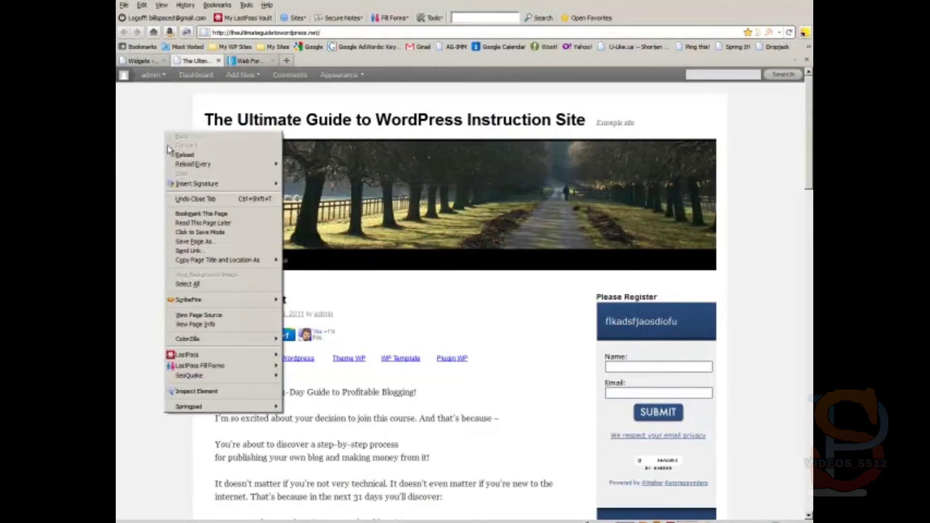
pyautogui.click(185, 155)
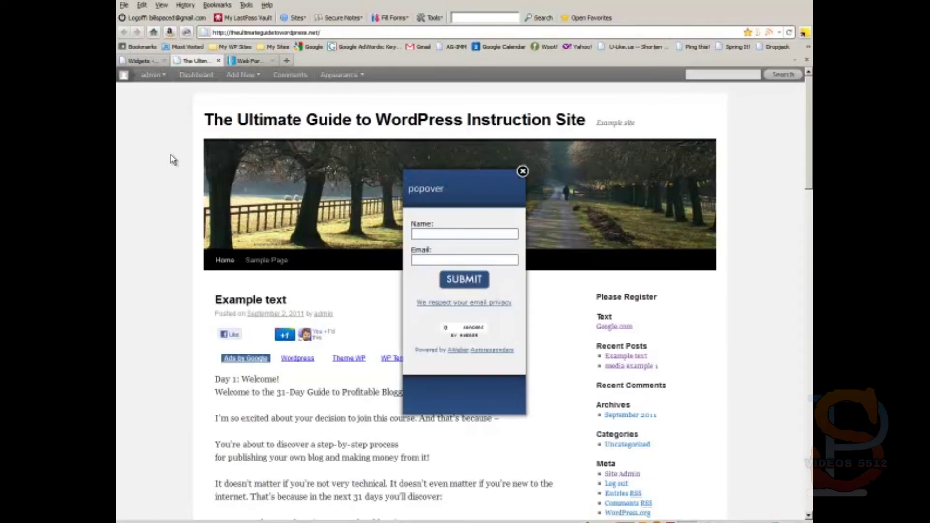
pyautogui.click(523, 171)
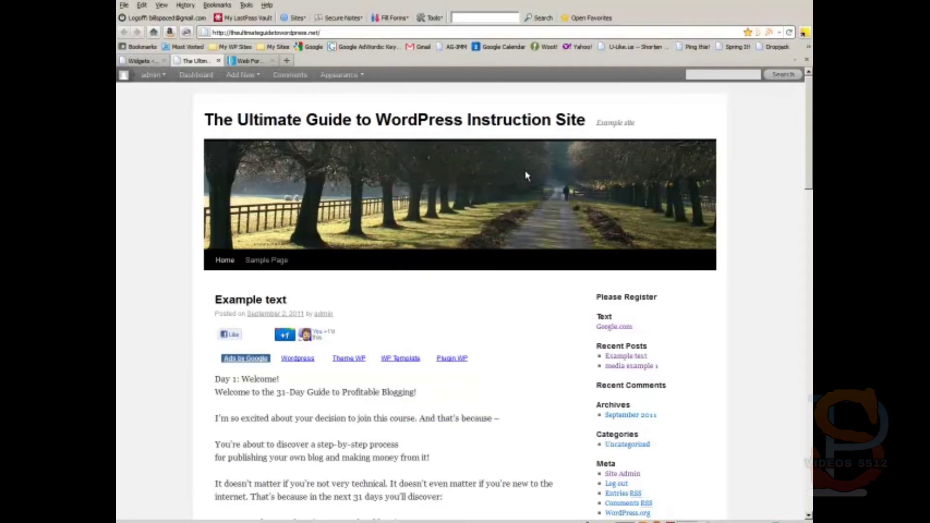
pyautogui.click(249, 61)
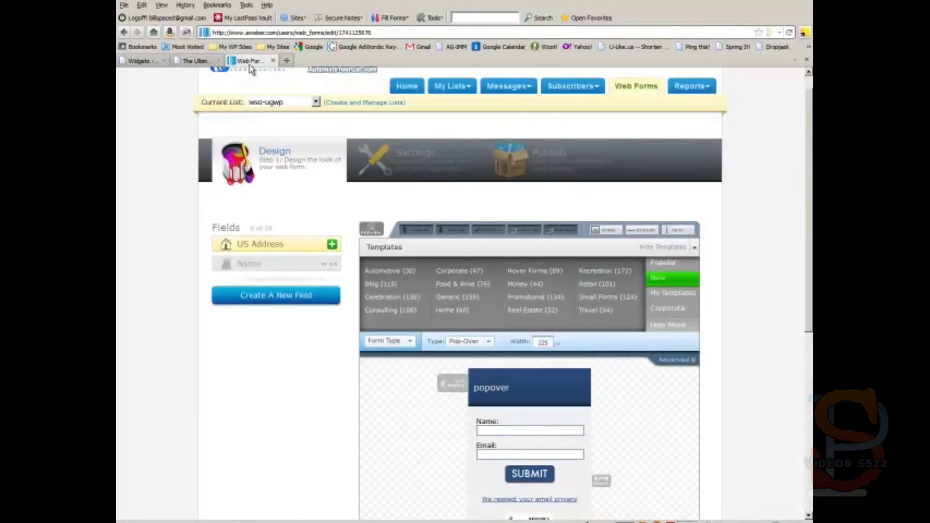
# Step: In Advanced settings, choose Slide From Top display, Always Display recurrence, and a 5-second delay
pyautogui.click(674, 361)
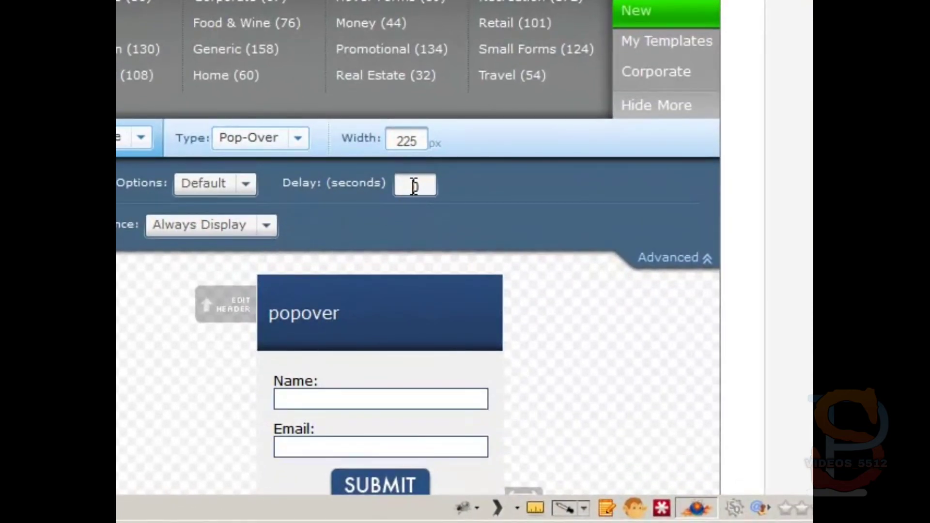
pyautogui.doubleClick(412, 187)
pyautogui.write('10')
pyautogui.click(268, 226)
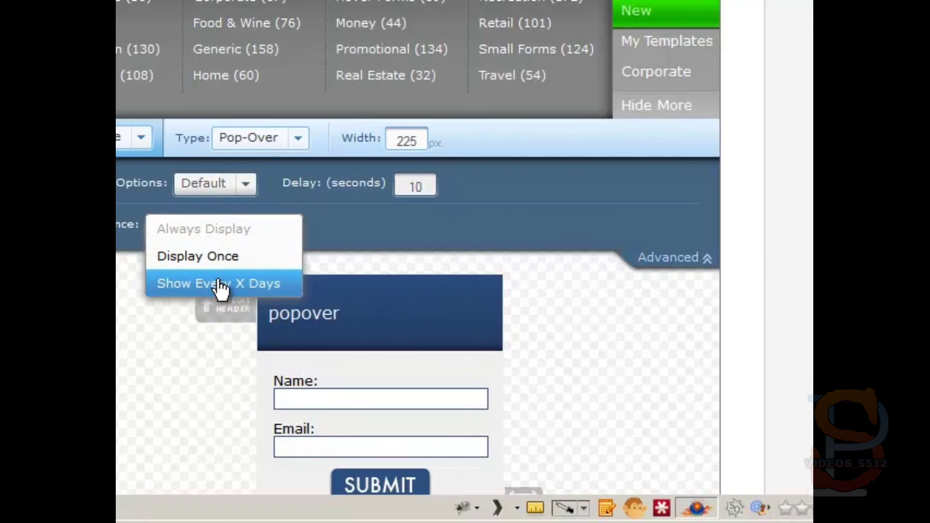
pyautogui.click(218, 286)
pyautogui.click(290, 231)
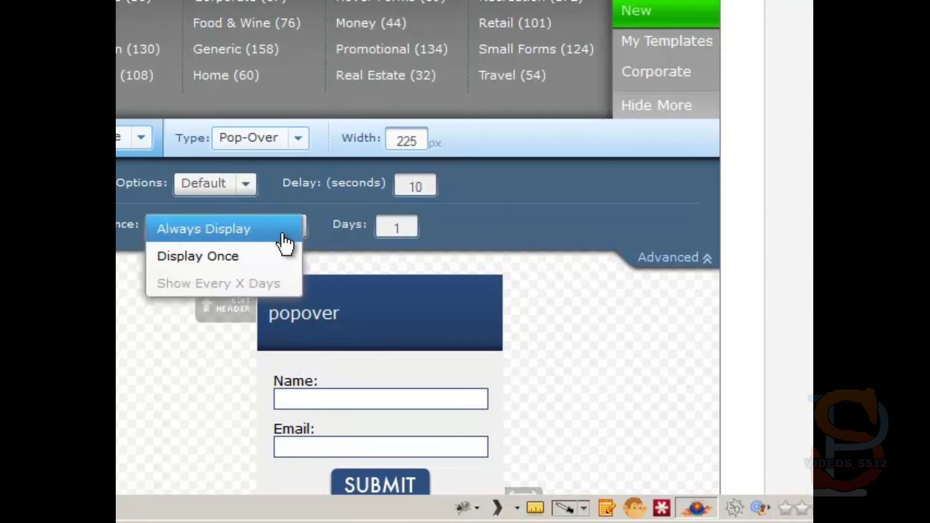
pyautogui.click(224, 237)
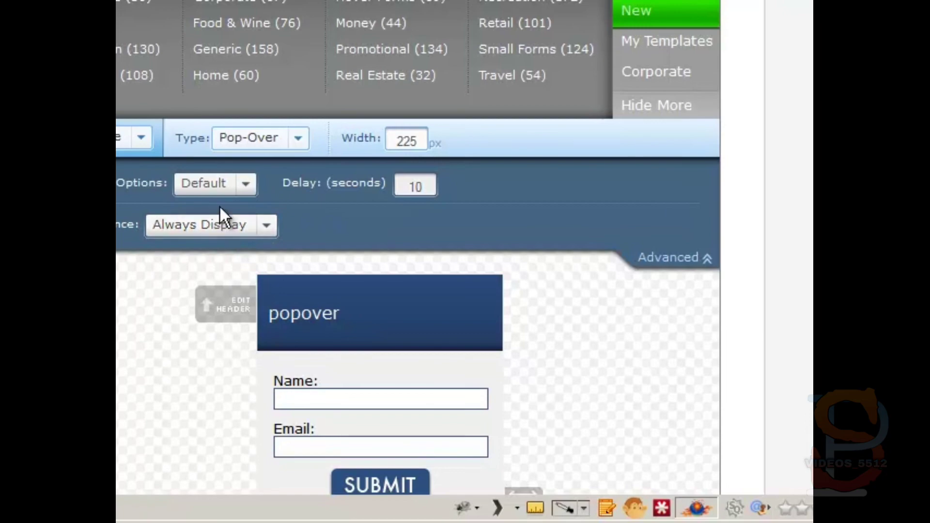
pyautogui.click(245, 186)
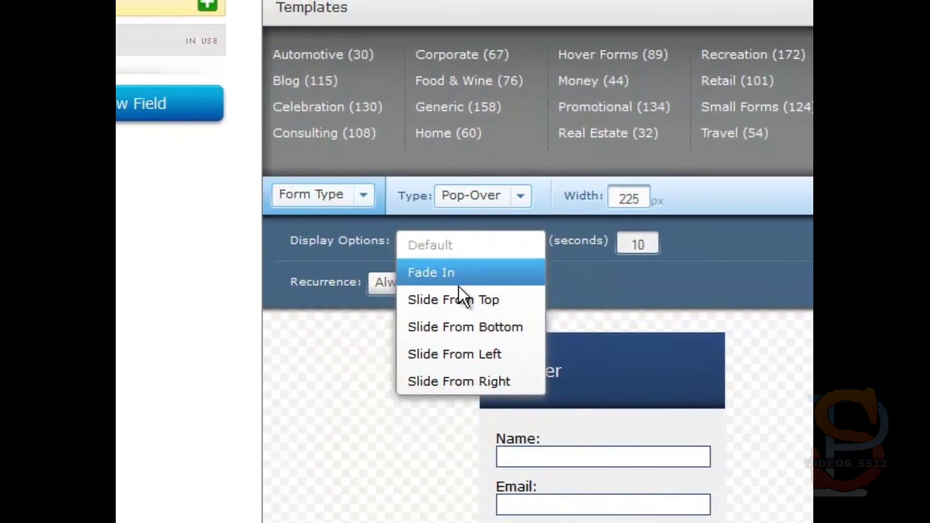
pyautogui.click(460, 303)
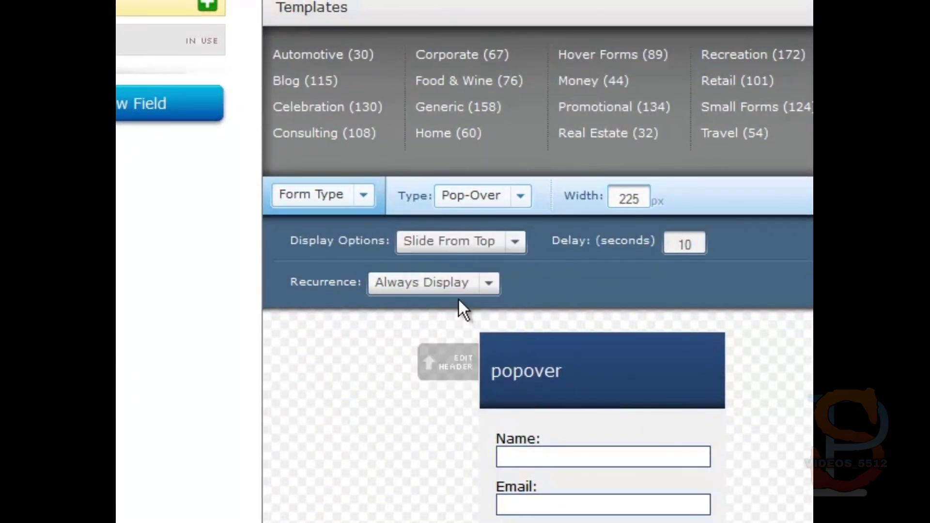
pyautogui.moveTo(698, 245); pyautogui.dragTo(622, 249)
pyautogui.write('5')
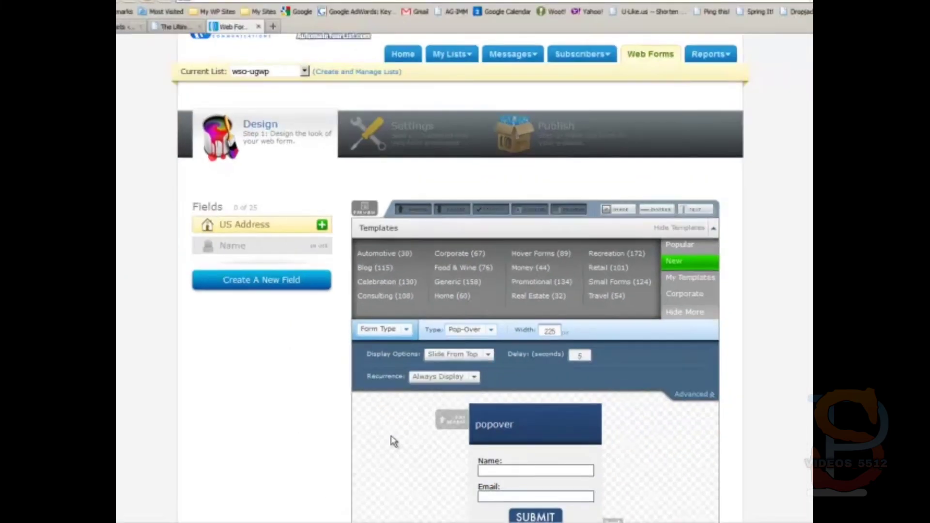
pyautogui.scroll(-5, 395, 438)
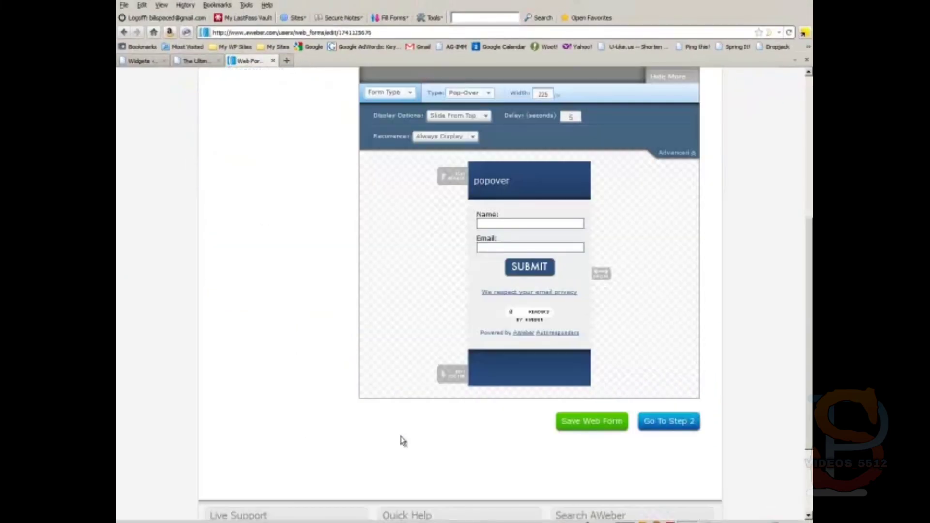
# Step: Save the web form and reload the live site's front page to test the slide-in pop-over
pyautogui.click(581, 417)
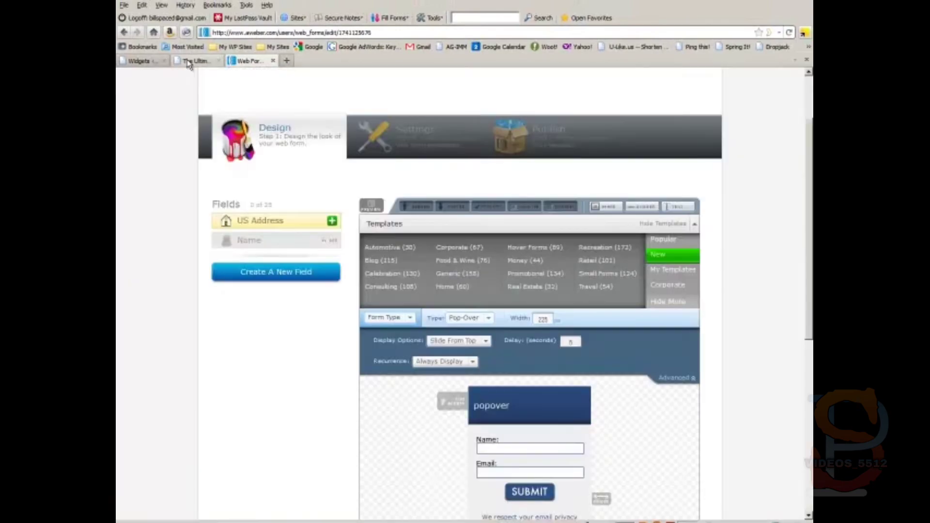
pyautogui.click(194, 60)
pyautogui.rightClick(150, 235)
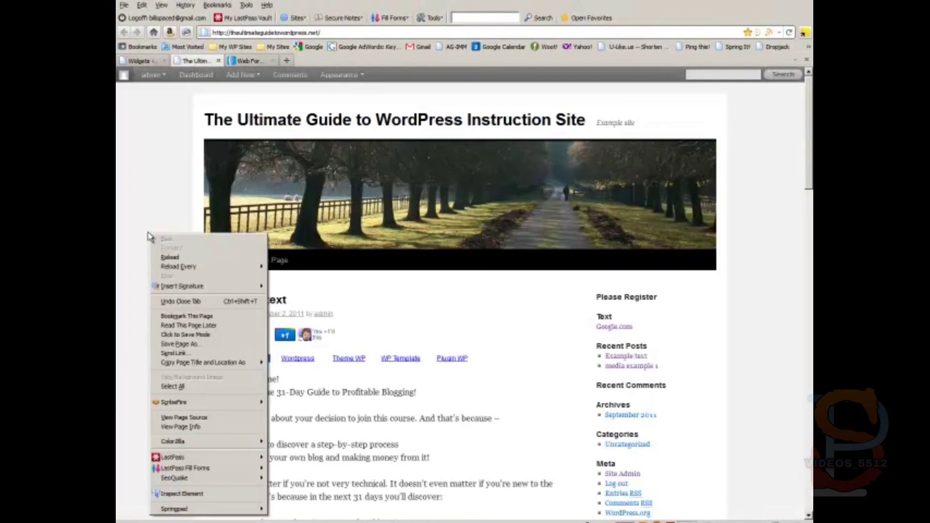
pyautogui.click(160, 258)
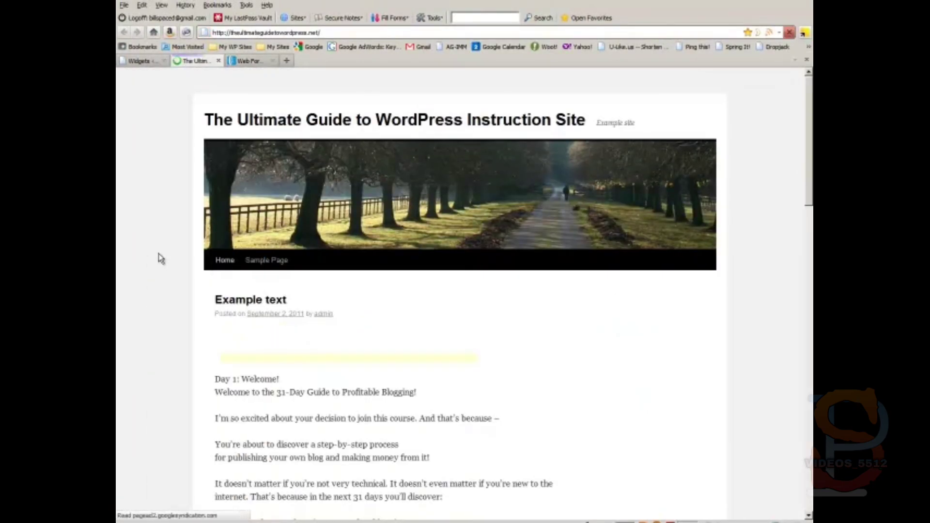